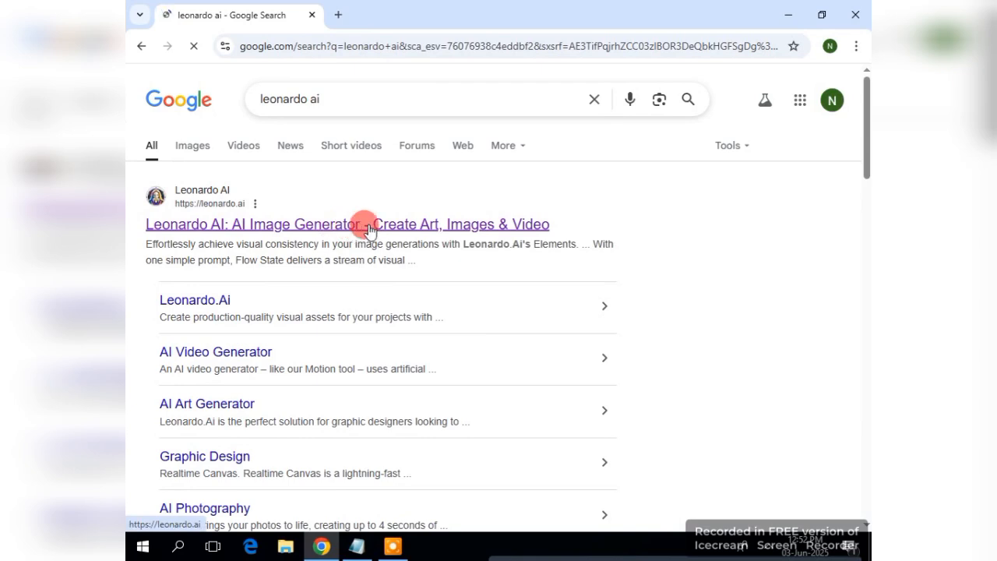
Step: Open the Leonardo AI website from the search results and look over its landing page
click(416, 226)
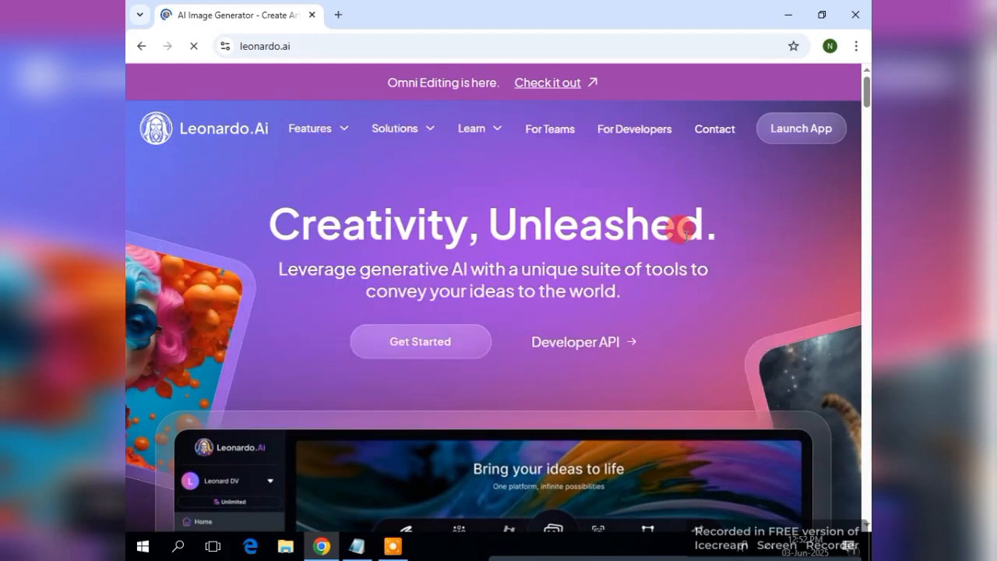
scroll(527, 448, down, 5)
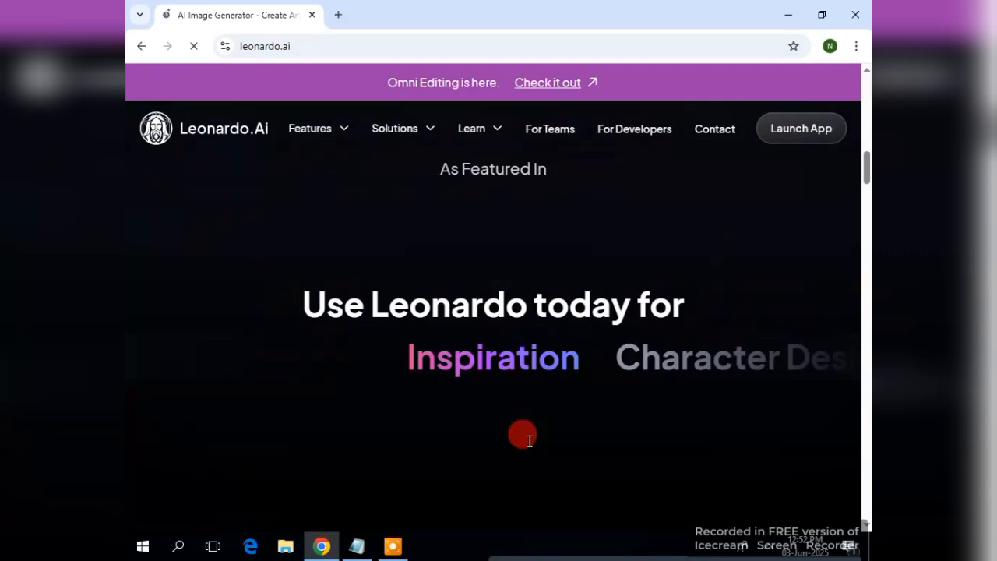
scroll(529, 441, down, 5)
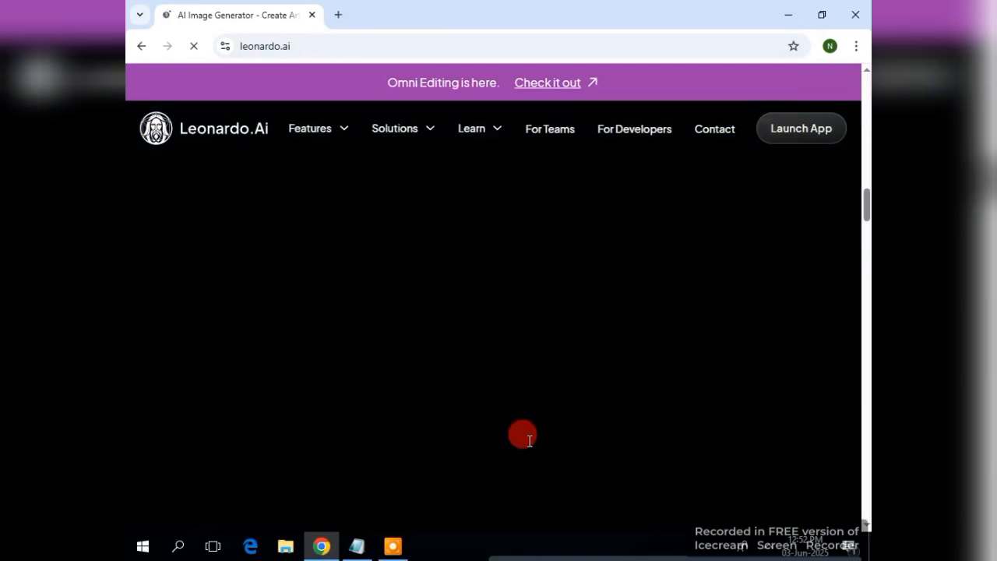
scroll(529, 441, up, 3)
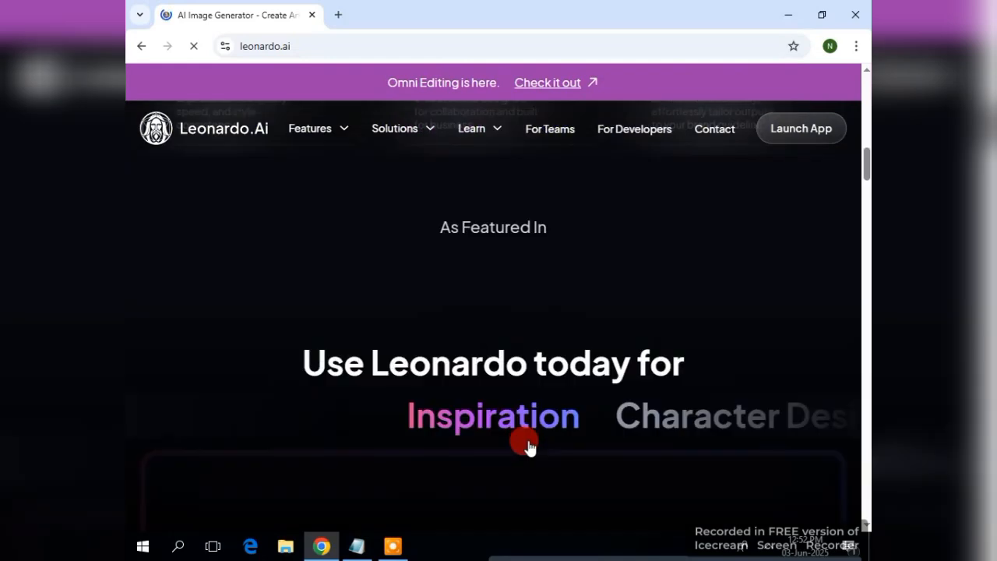
scroll(529, 446, up, 5)
scroll(529, 445, up, 5)
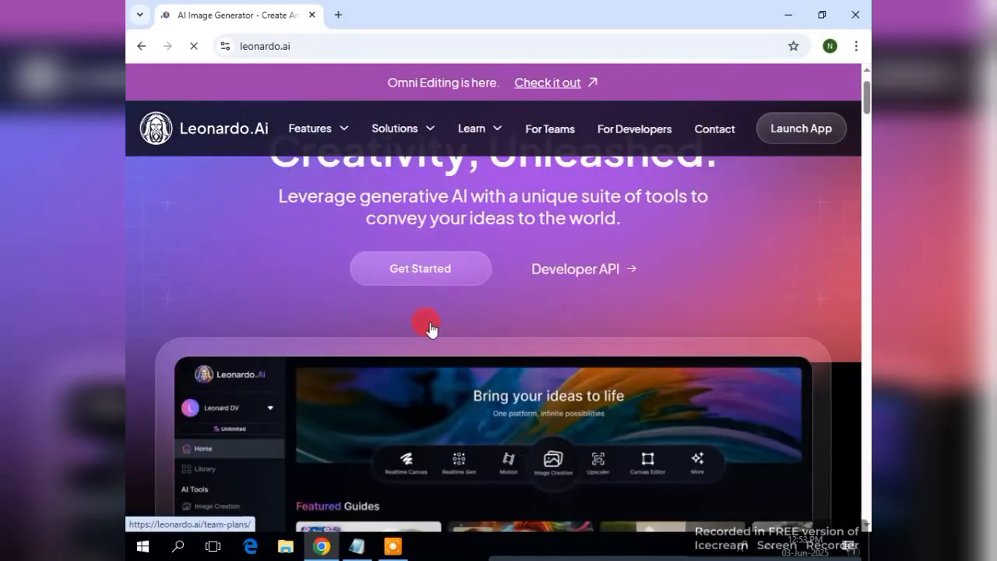
Step: Get started with the Leonardo web app and close the landing page's browser tab
click(460, 269)
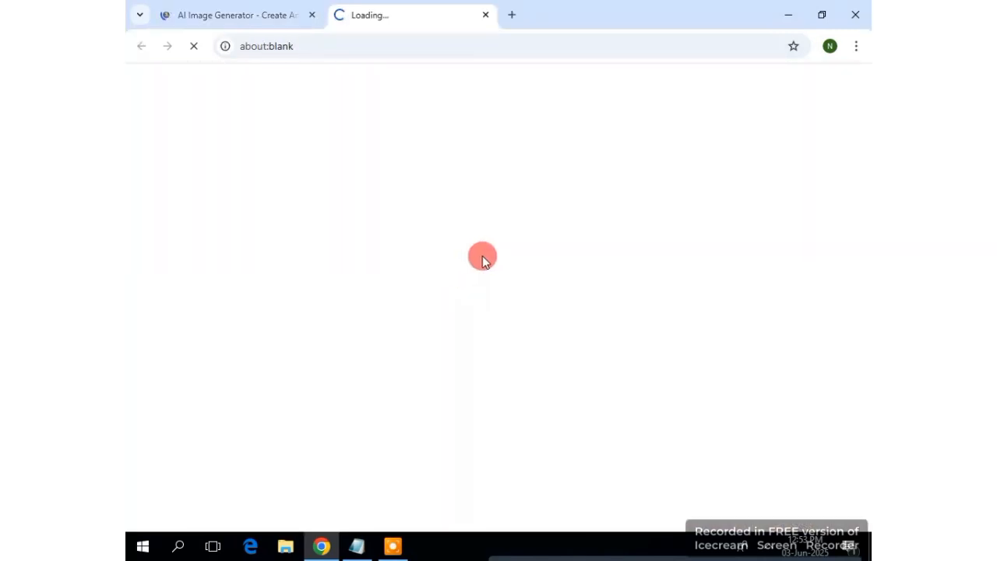
click(235, 6)
click(371, 6)
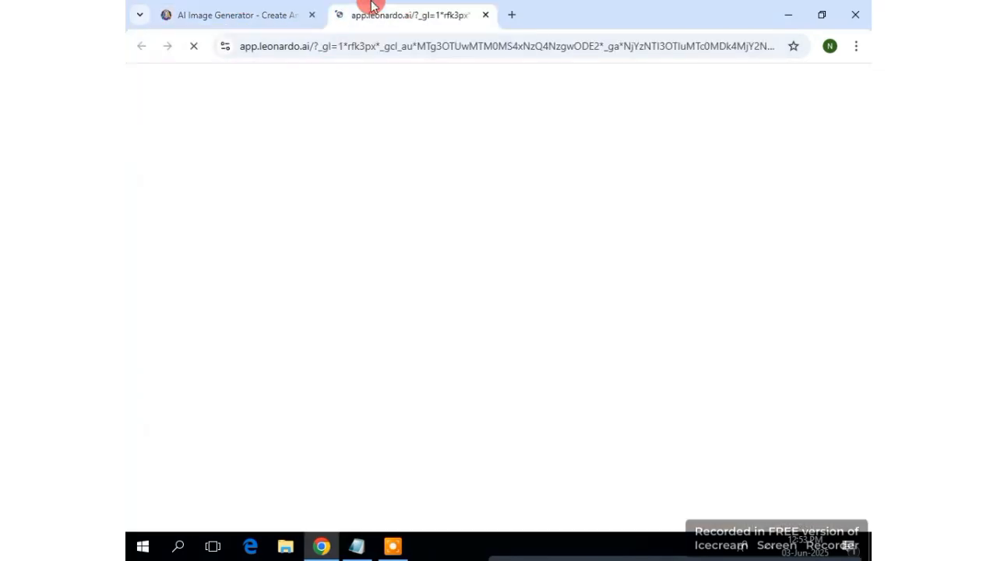
click(304, 15)
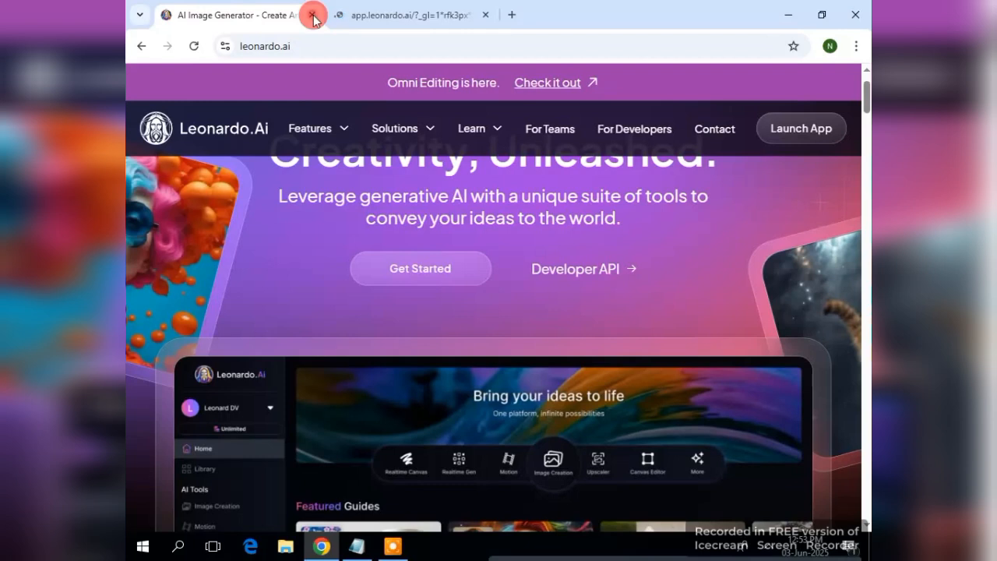
click(312, 15)
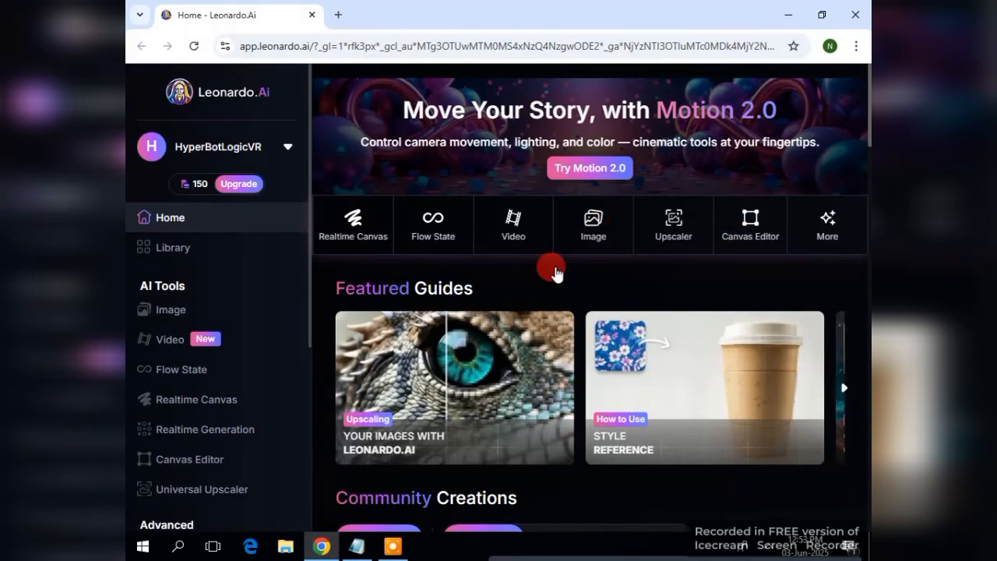
Step: Look over the home page's community creations and AI tools, and open the Image generation tool
scroll(552, 269, down, 5)
scroll(554, 272, down, 1)
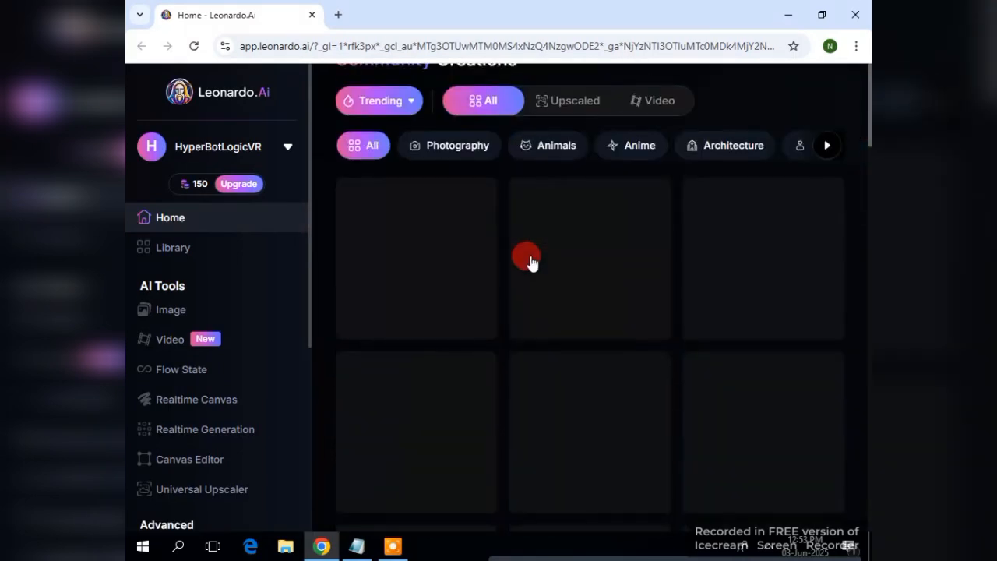
click(548, 146)
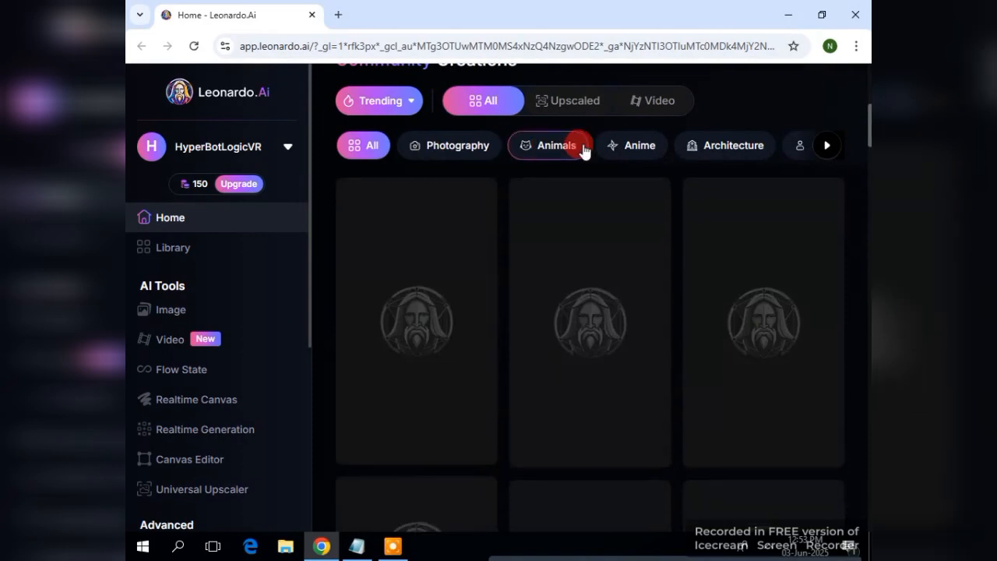
click(179, 292)
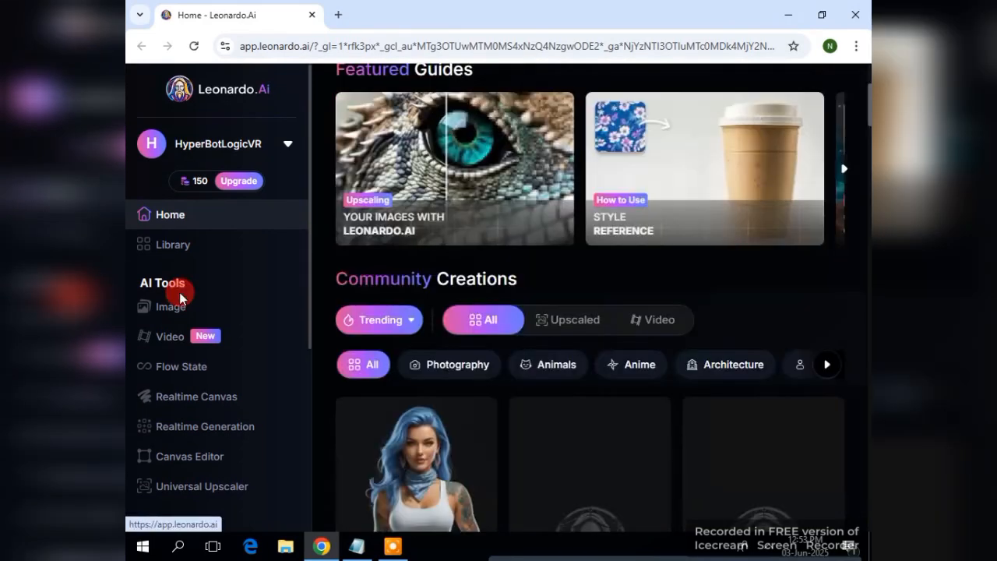
scroll(179, 292, down, 1)
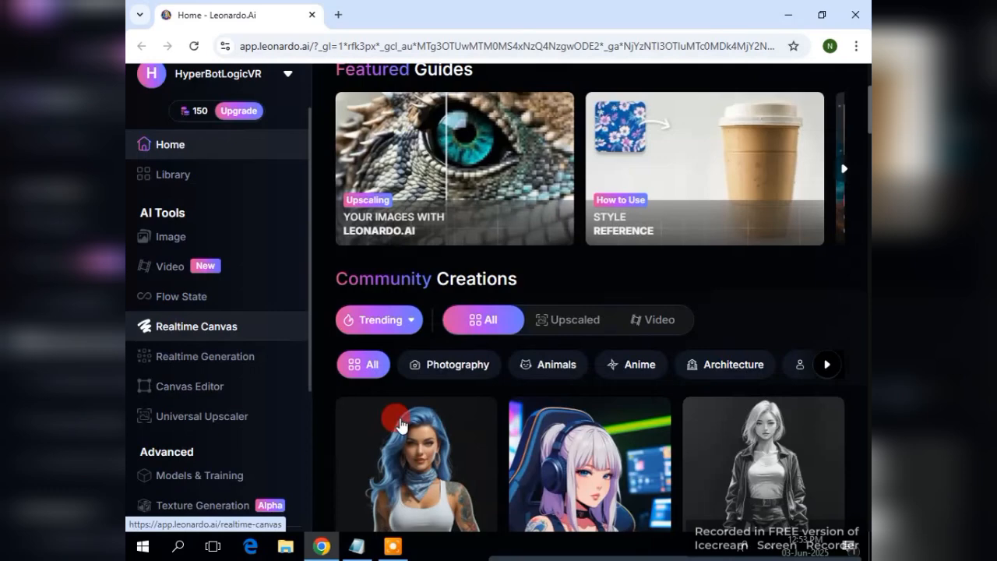
scroll(400, 424, up, 2)
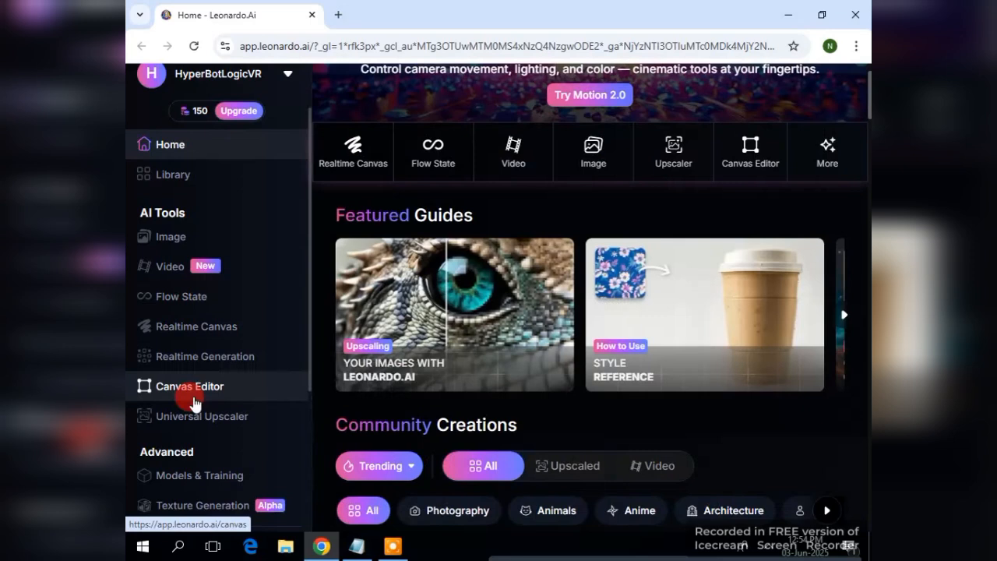
click(176, 239)
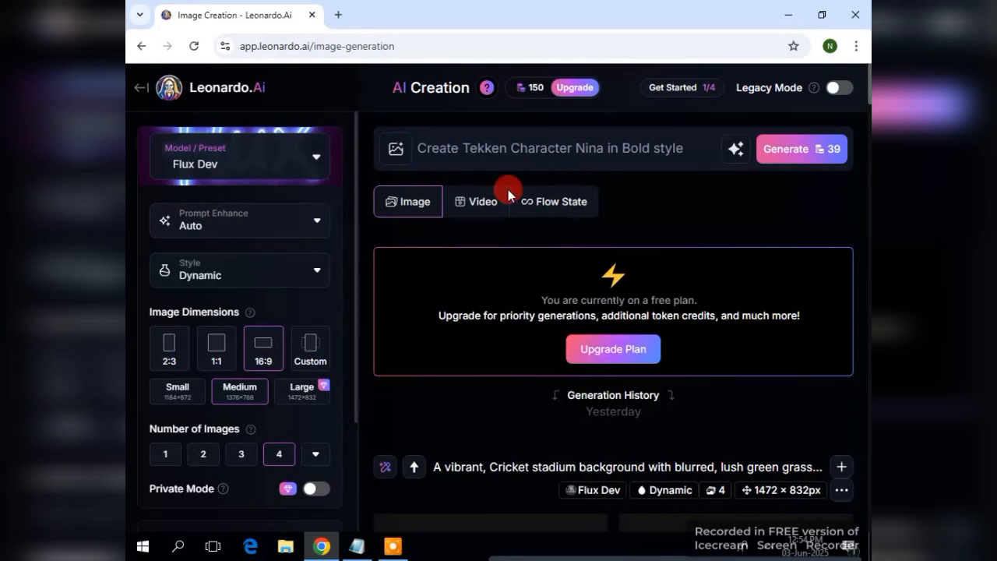
Step: Check the Prompt Enhance choices and the custom image dimension presets, leaving the prompt empty
triple_click(575, 148)
key(BackSpace)
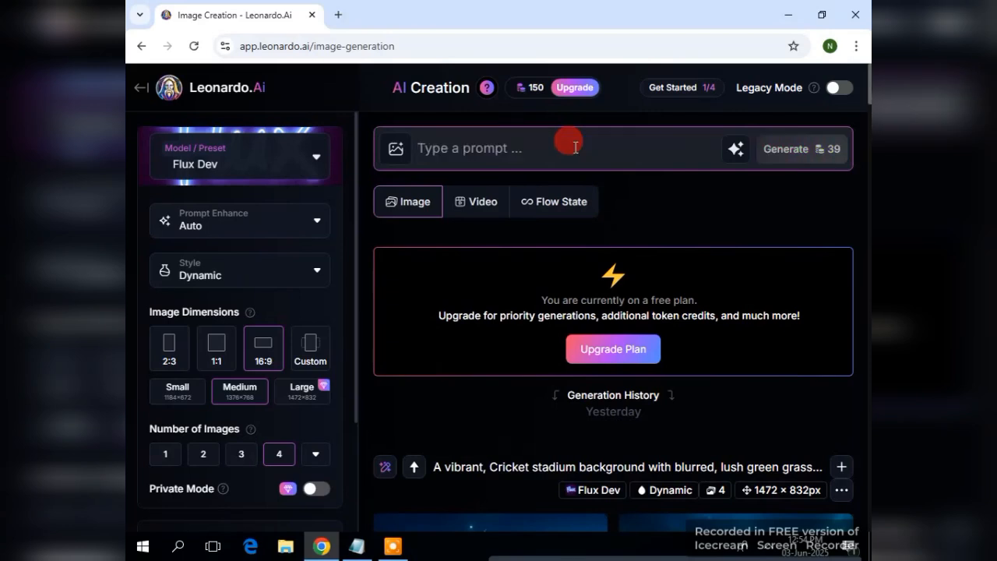
click(315, 225)
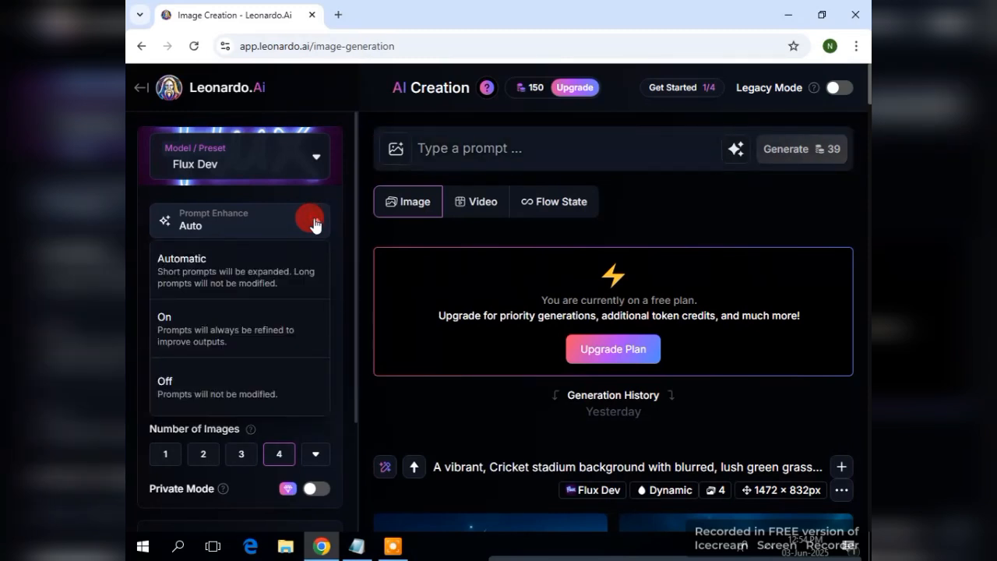
click(315, 225)
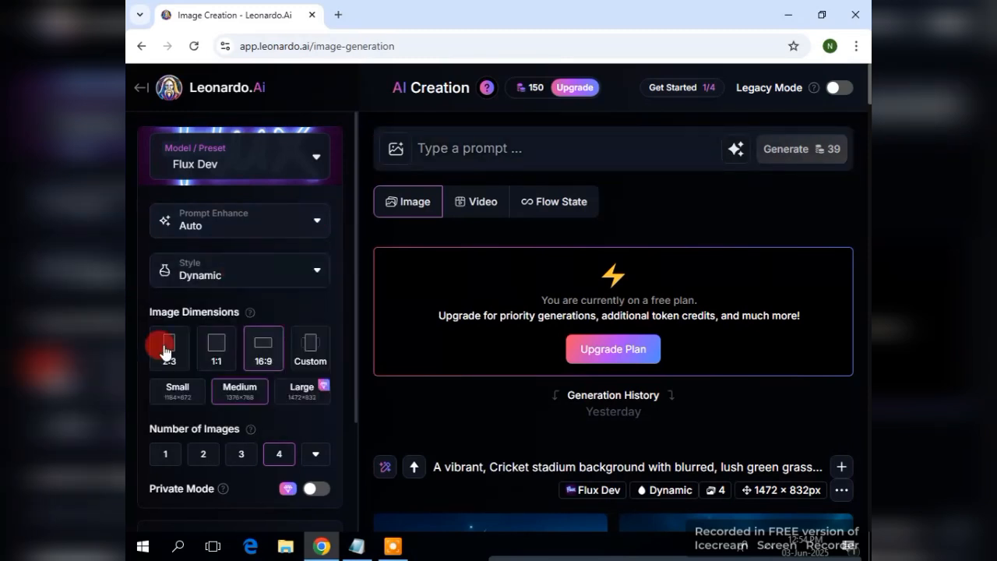
click(311, 348)
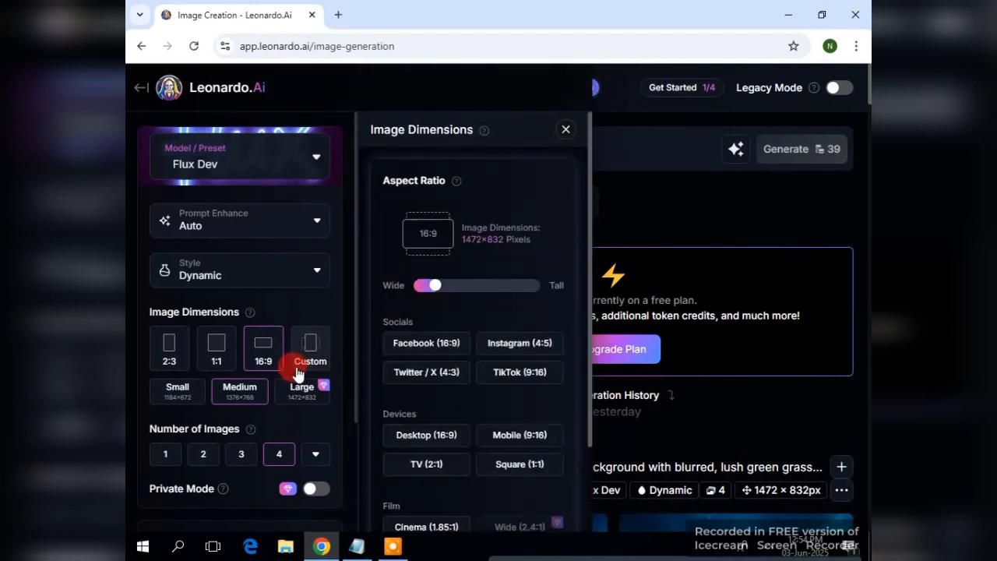
click(565, 133)
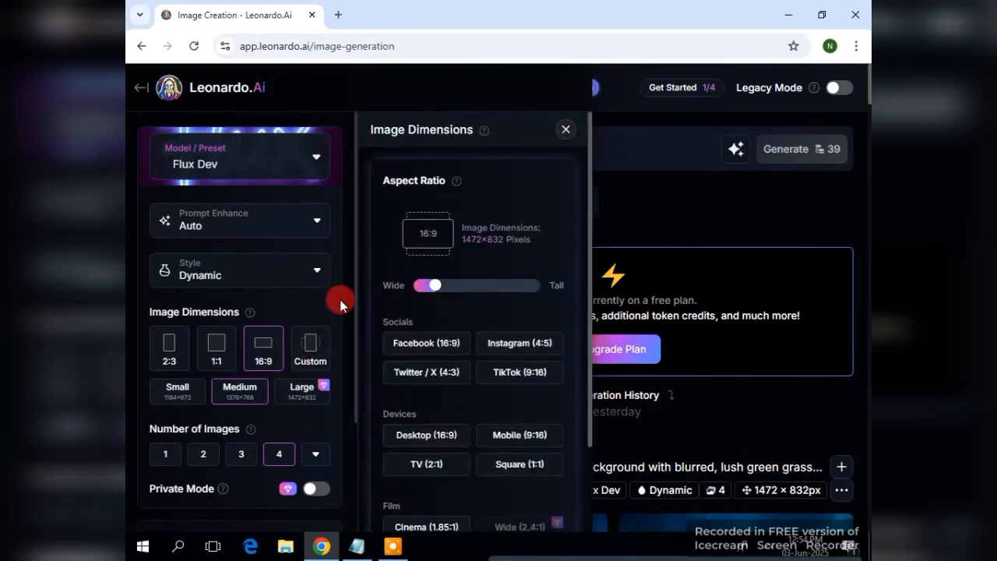
Step: Choose the 16:9 image dimensions and set the number of images to 4
click(218, 356)
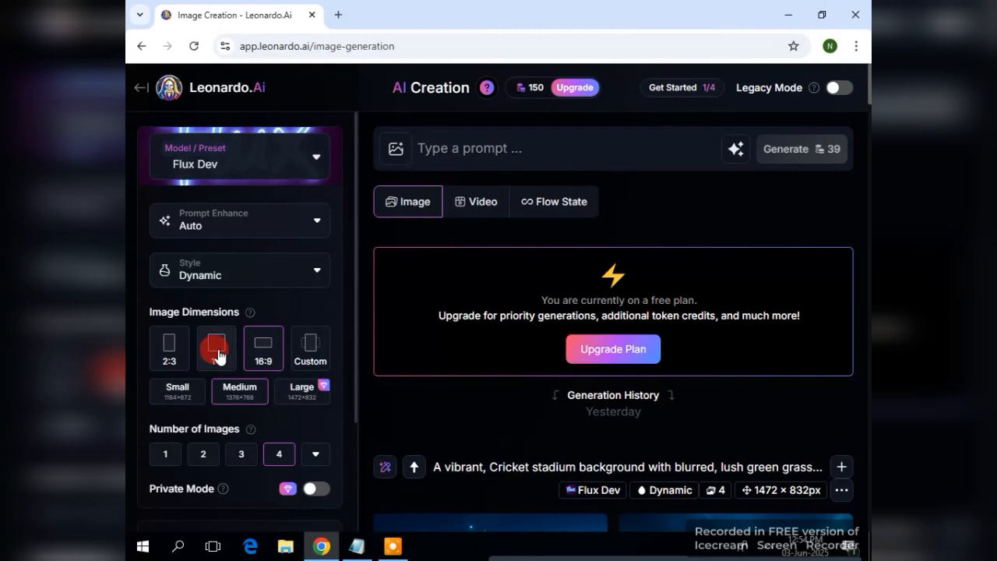
click(261, 350)
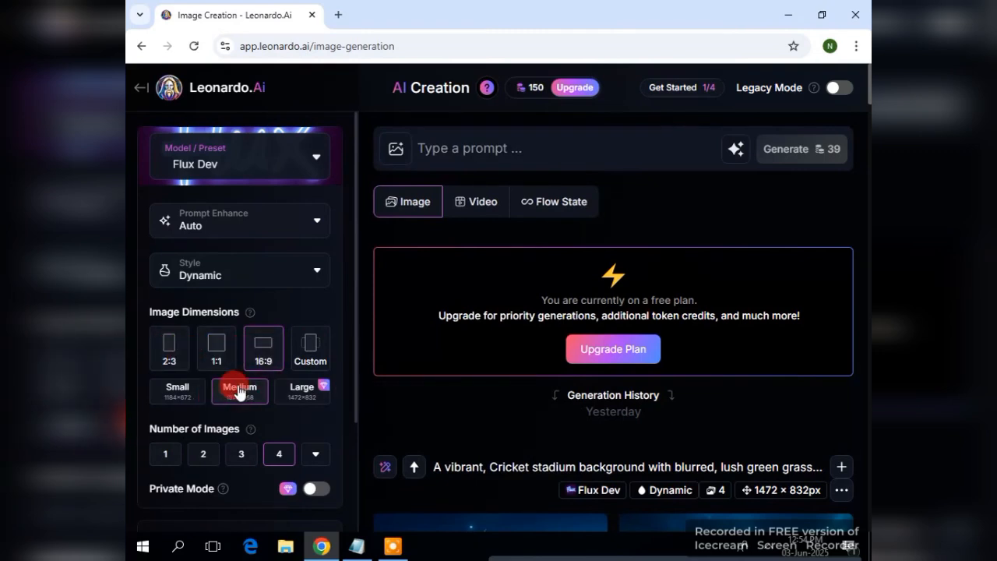
click(244, 456)
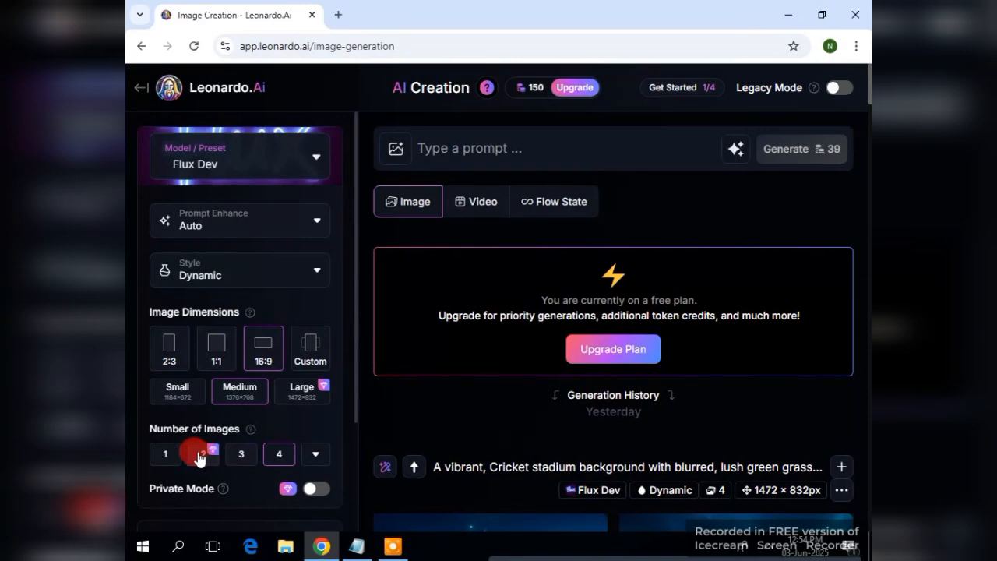
click(278, 456)
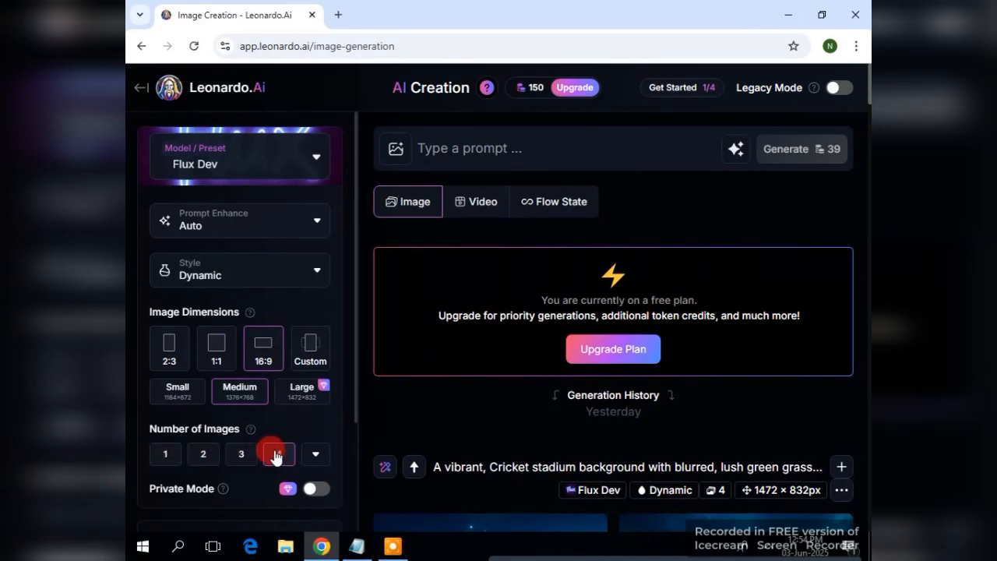
Step: Copy the Zepharion-6 paragraph from the Notepad file and paste it into Leonardo's image prompt
click(356, 546)
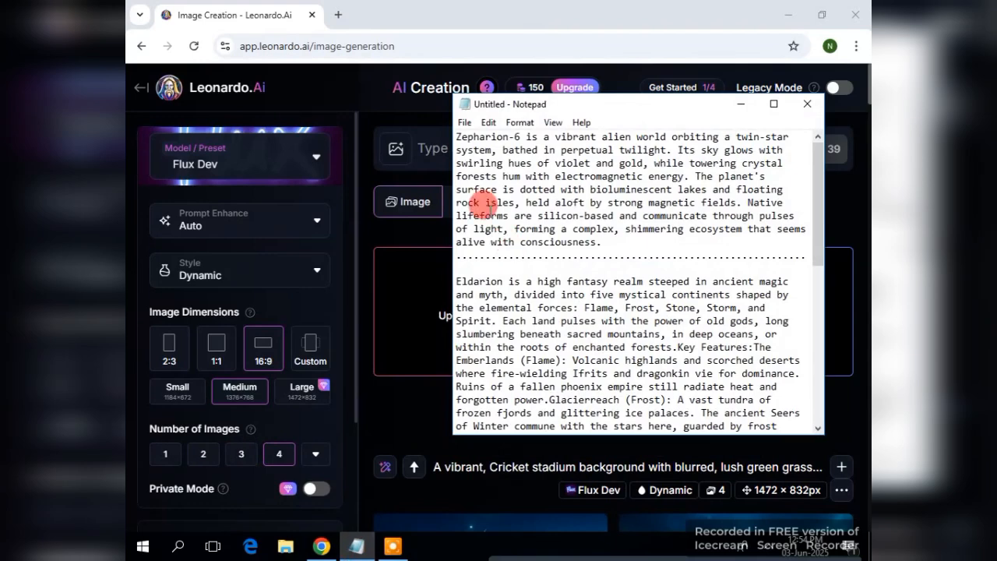
drag(458, 135, 710, 237)
key(ctrl+c)
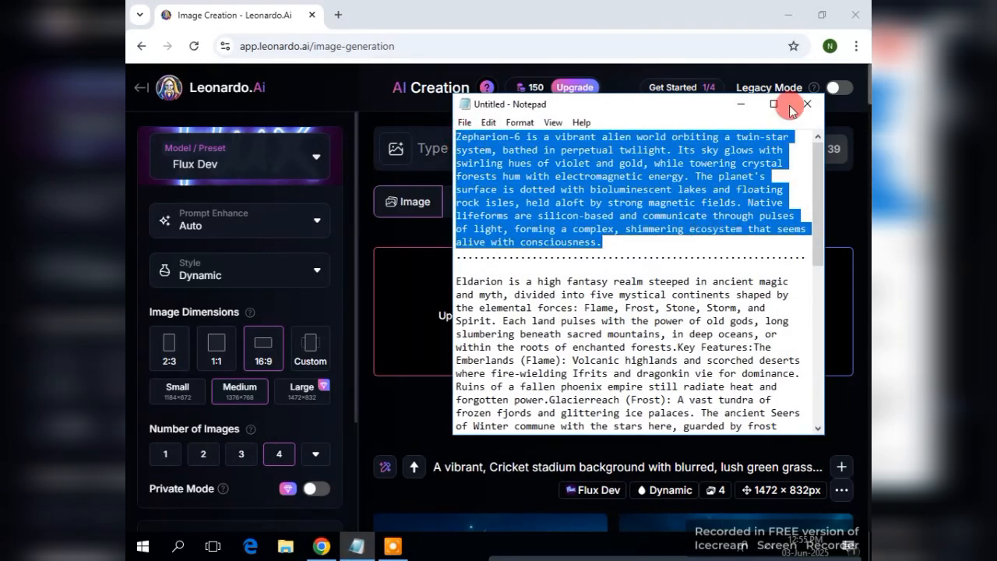
click(736, 104)
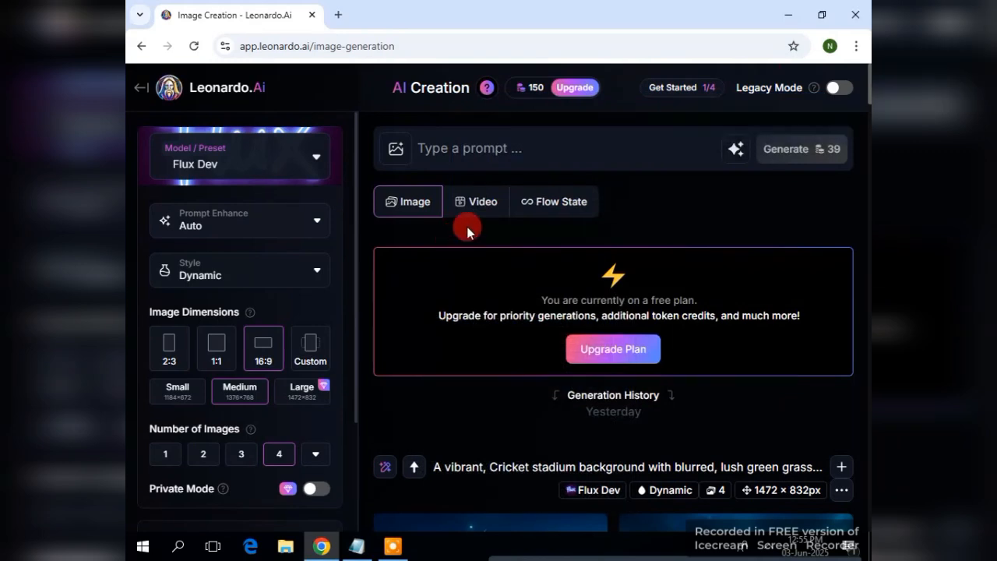
click(455, 149)
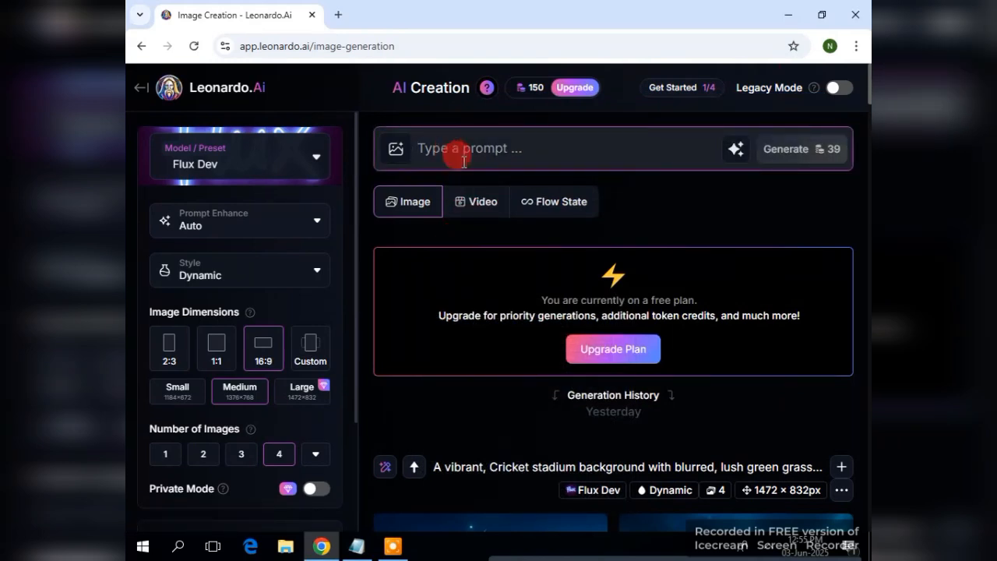
key(ctrl+v)
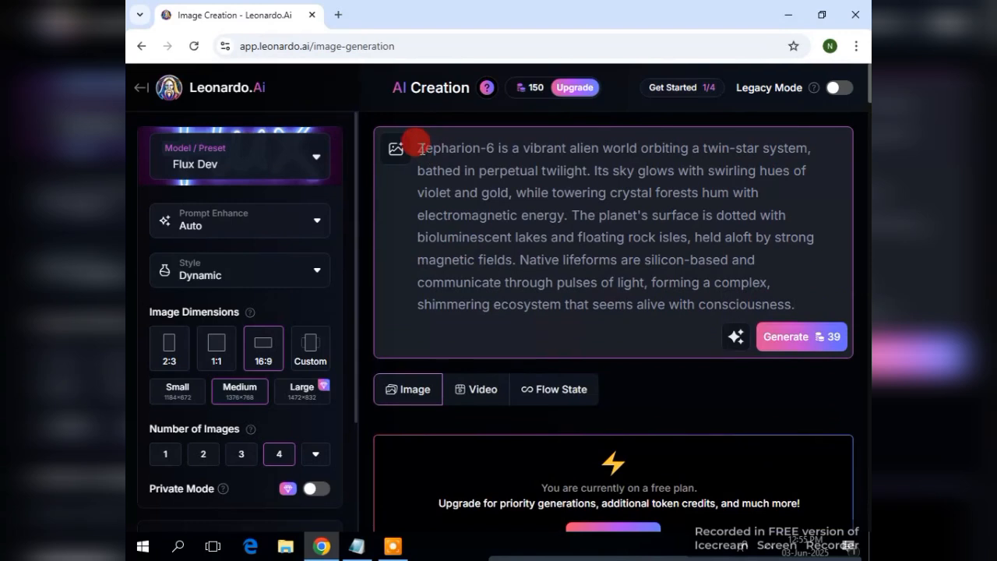
Step: Review the pasted Zepharion-6 prompt and generate the images from it
drag(413, 146, 815, 298)
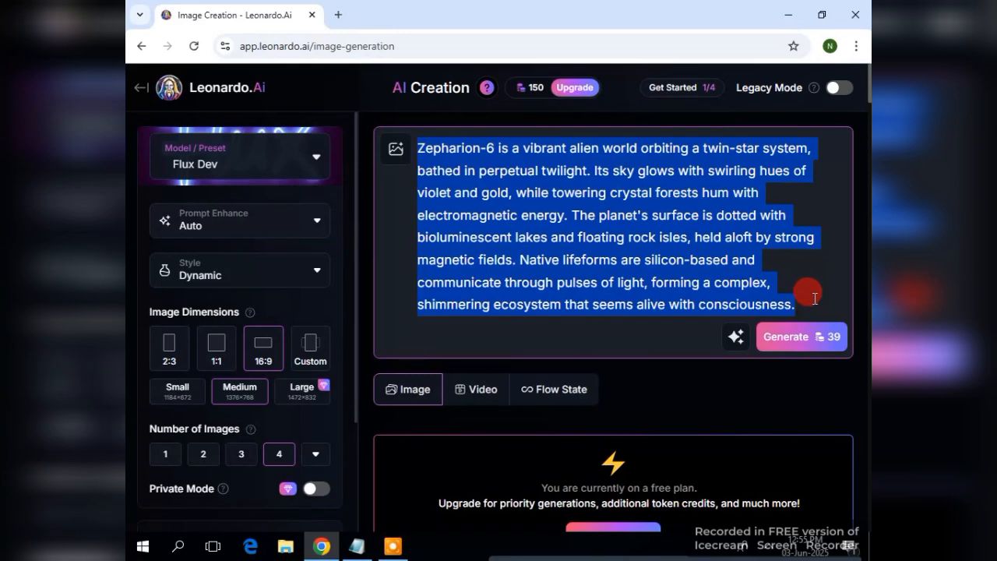
click(814, 297)
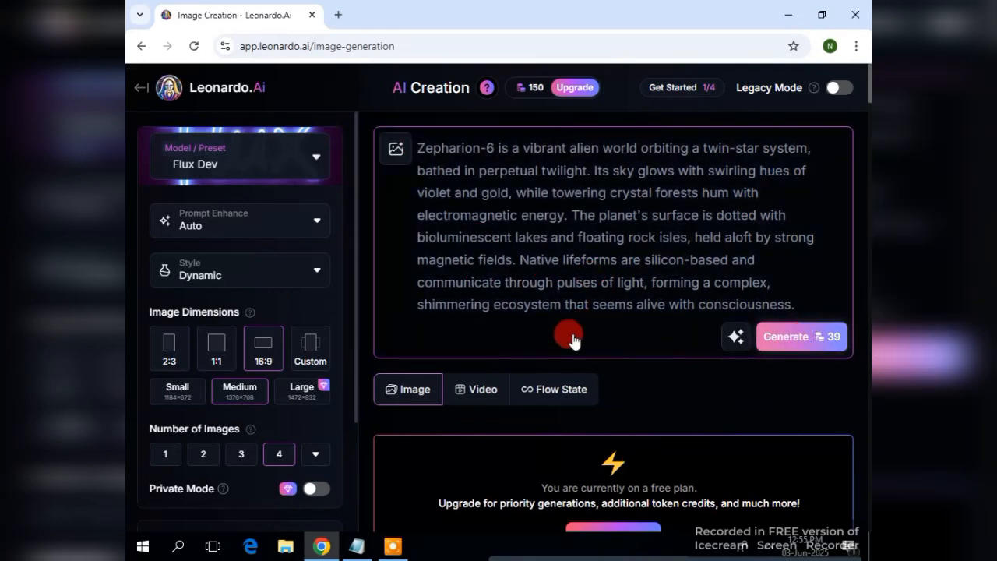
key(ctrl+Return)
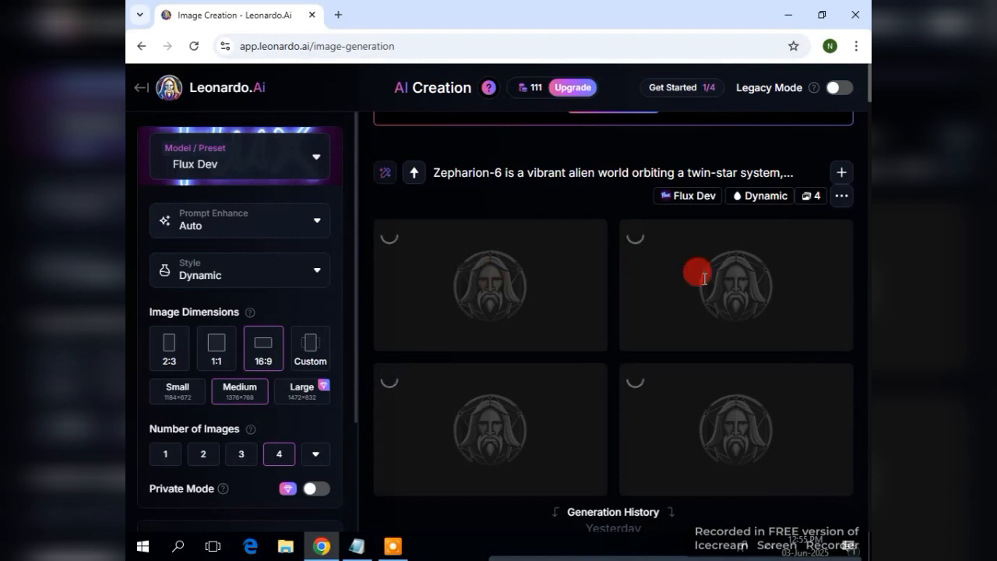
Step: Download the generated upper-right image showing the large crescent planet and small moon over the water
scroll(537, 404, down, 1)
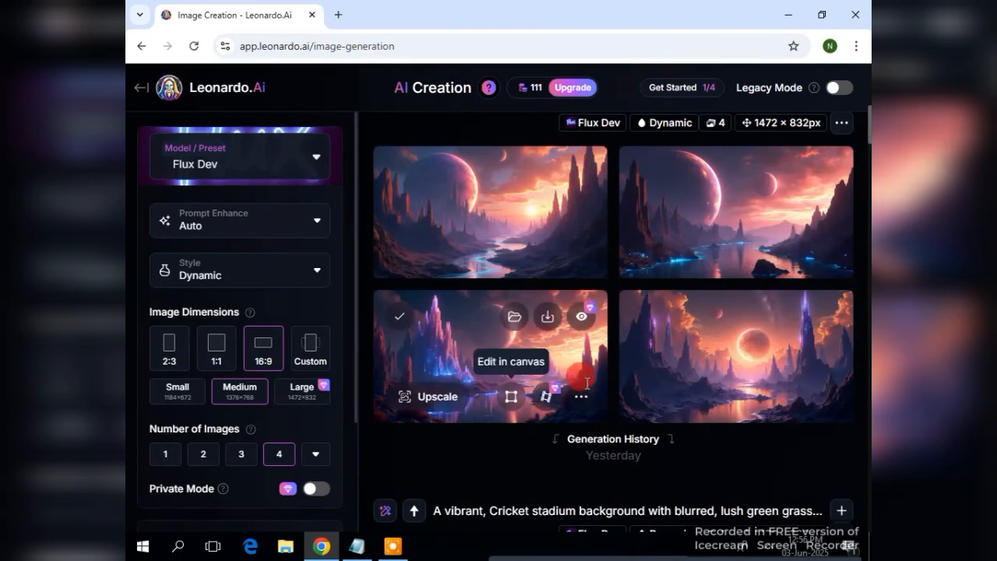
click(549, 316)
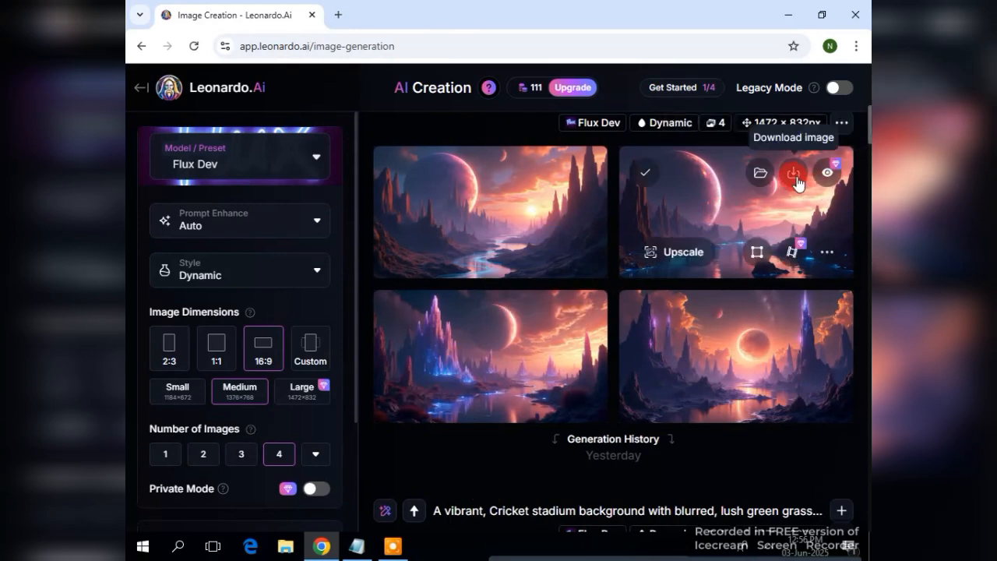
click(795, 178)
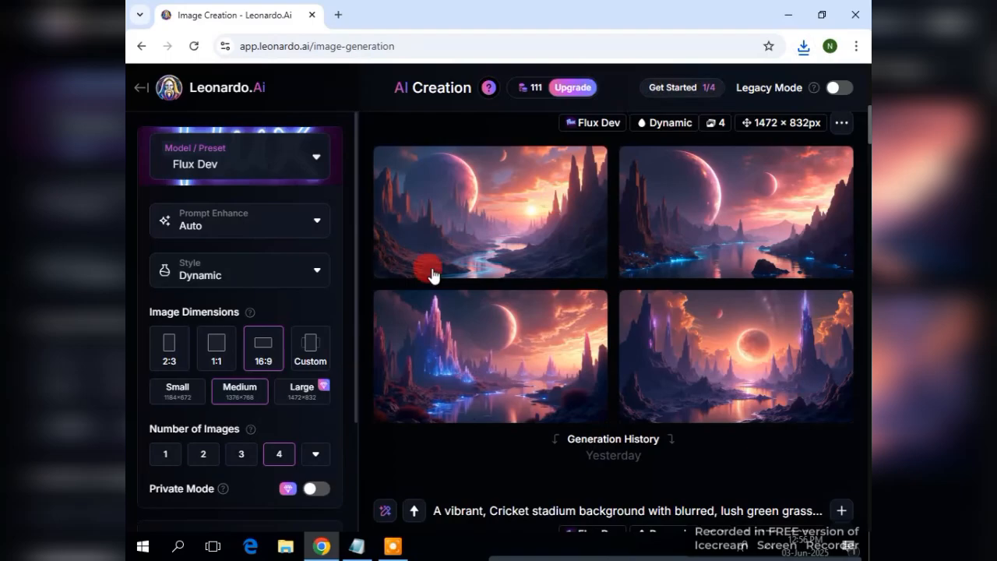
Step: View the downloaded Zepharion-6 crescent planet image in Photos and return to Leonardo's image creation page
click(522, 319)
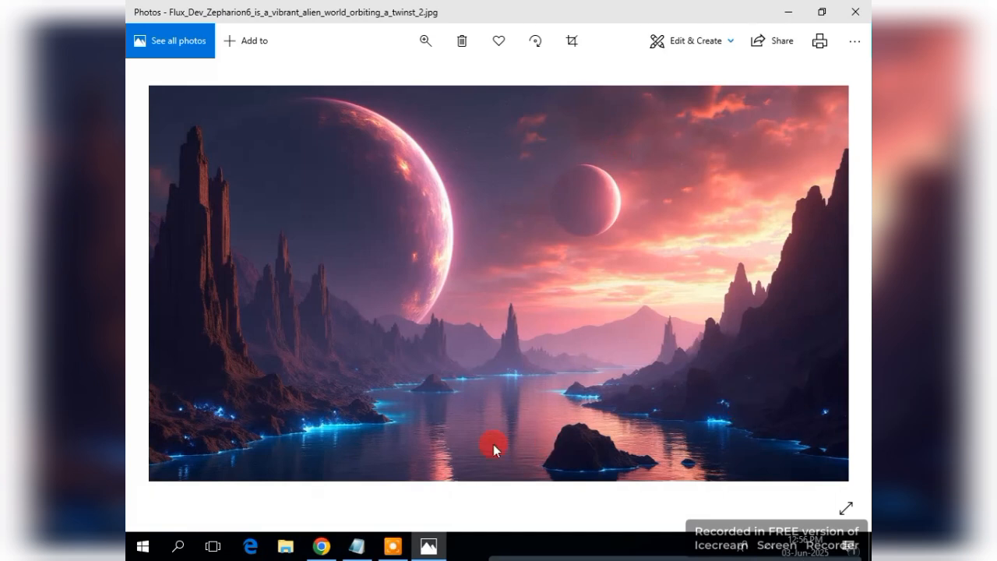
click(857, 13)
mouse_move(524, 382)
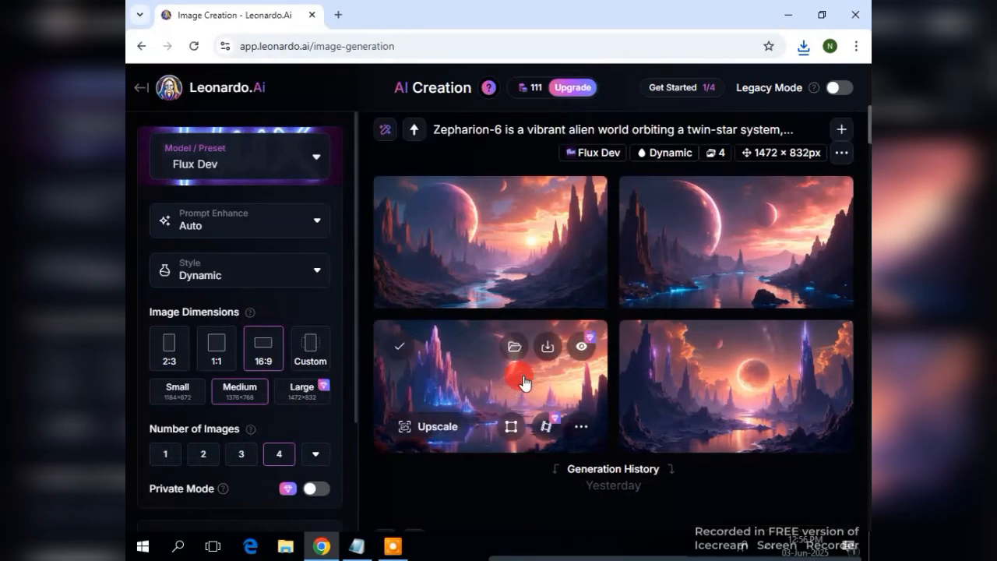
Step: Clear the Zepharion-6 text from the image prompt
scroll(523, 382, up, 6)
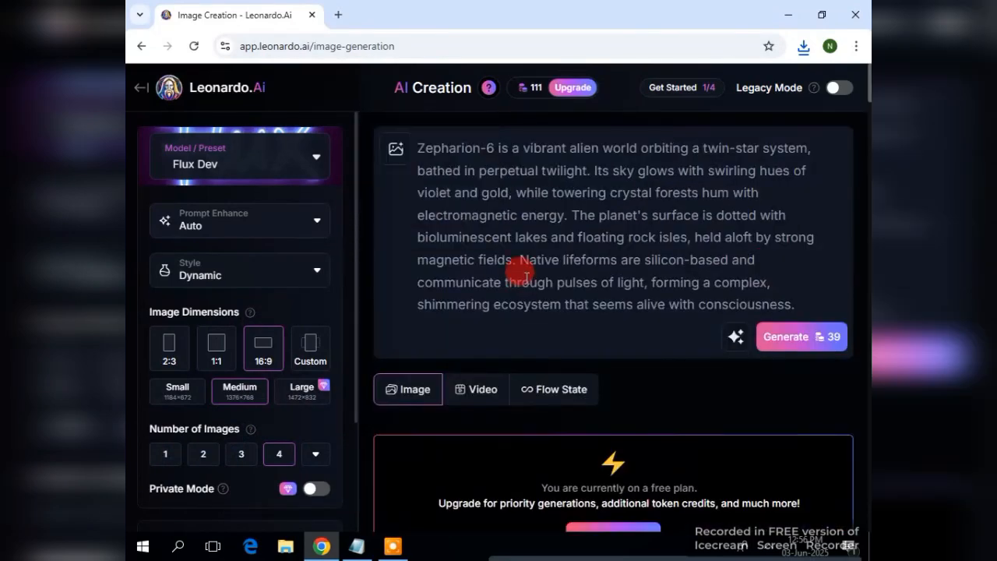
drag(417, 148, 810, 309)
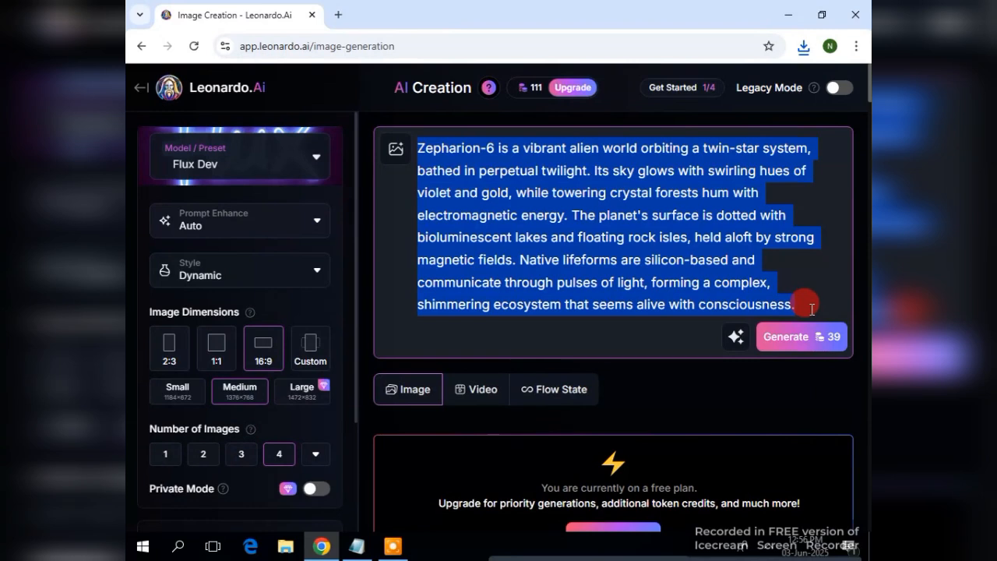
key(BackSpace)
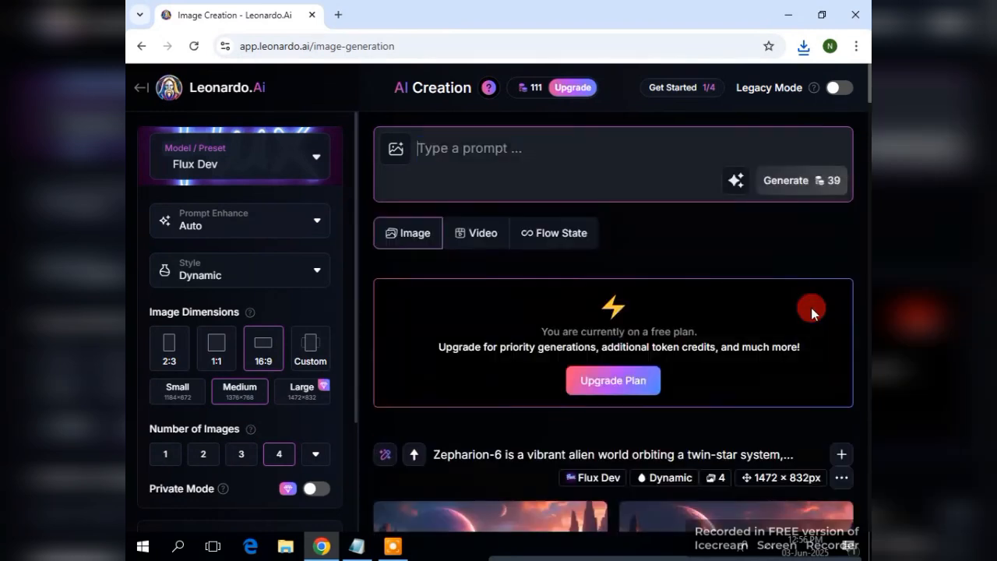
click(663, 557)
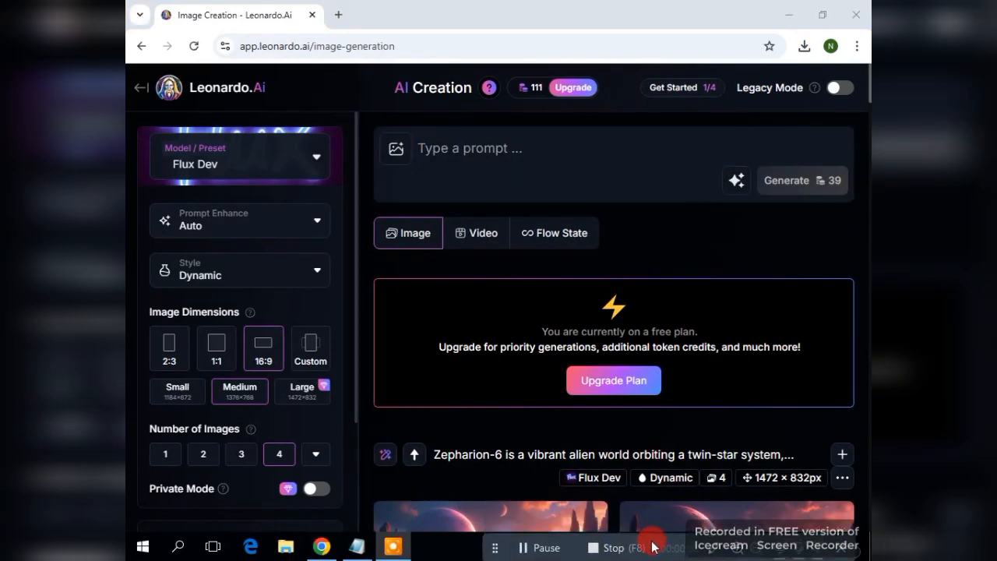
Step: Copy the full Eldarion fantasy realm paragraph from the Notepad file, ending at "the natural weave of magic."
click(441, 147)
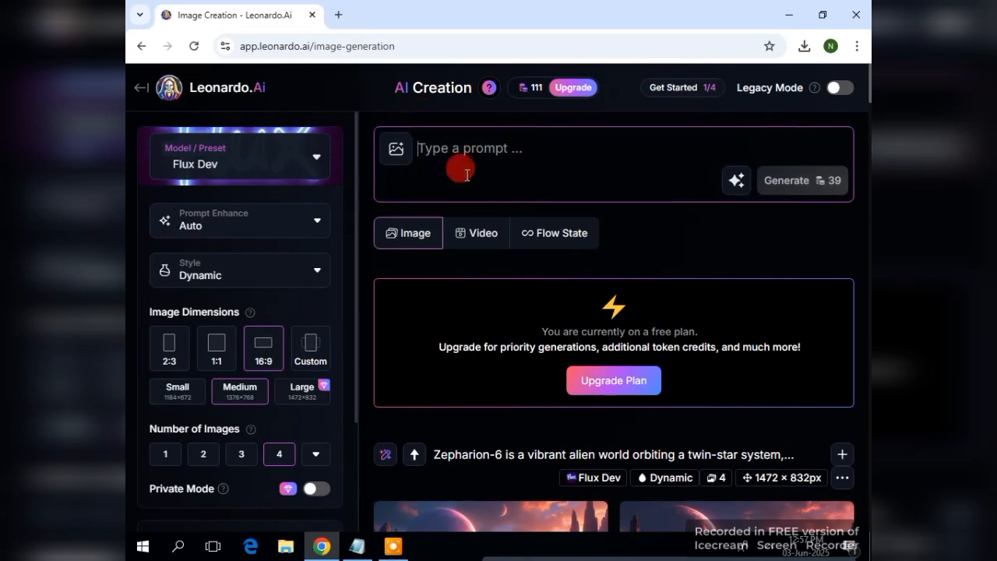
click(361, 554)
click(561, 263)
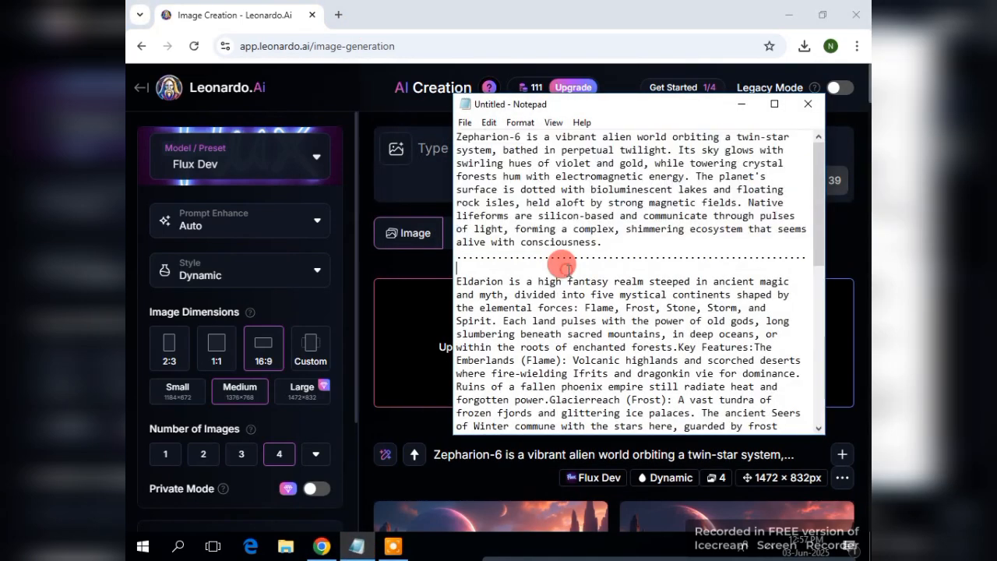
scroll(575, 305, down, 1)
scroll(573, 304, down, 4)
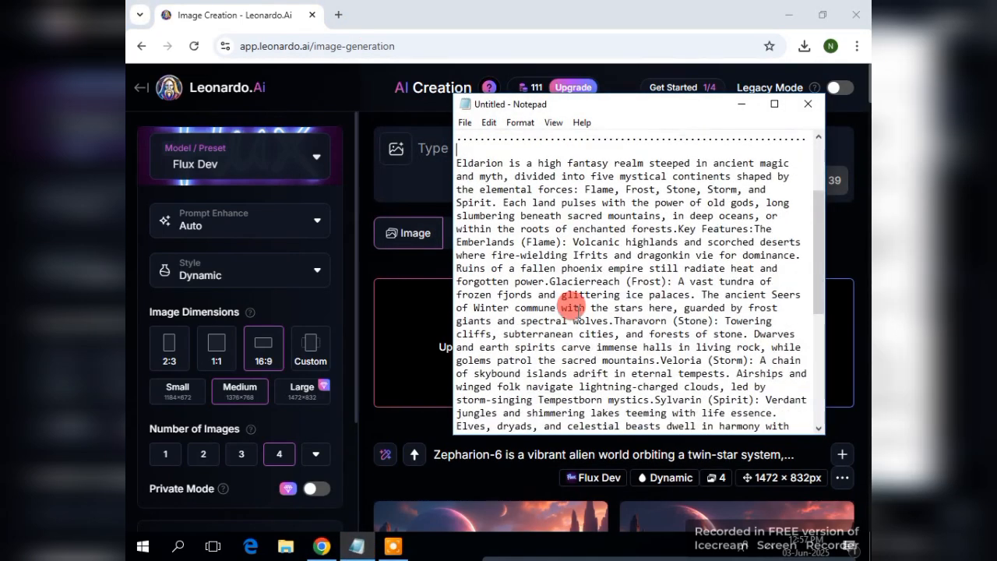
scroll(538, 269, up, 1)
scroll(467, 162, up, 1)
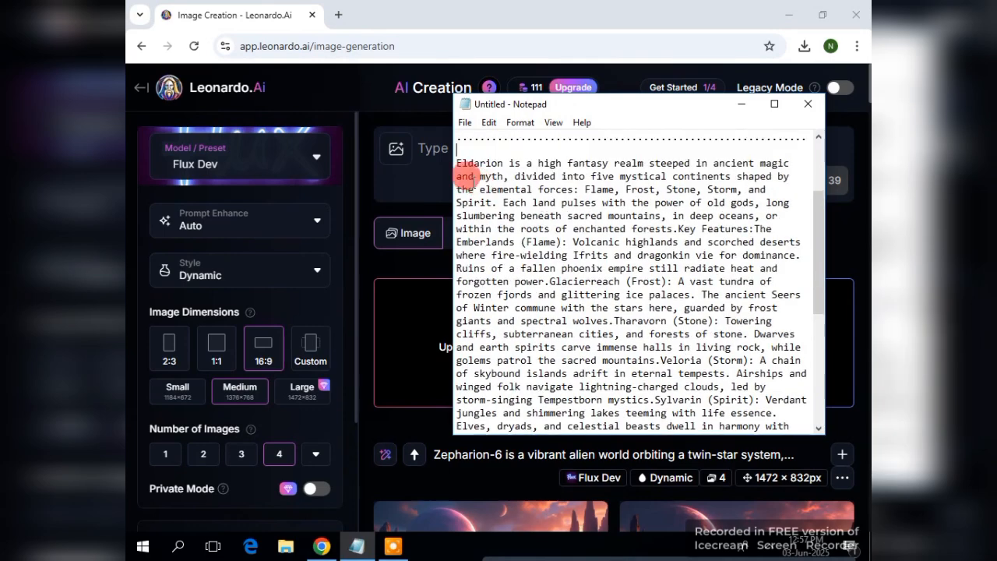
drag(454, 163, 724, 397)
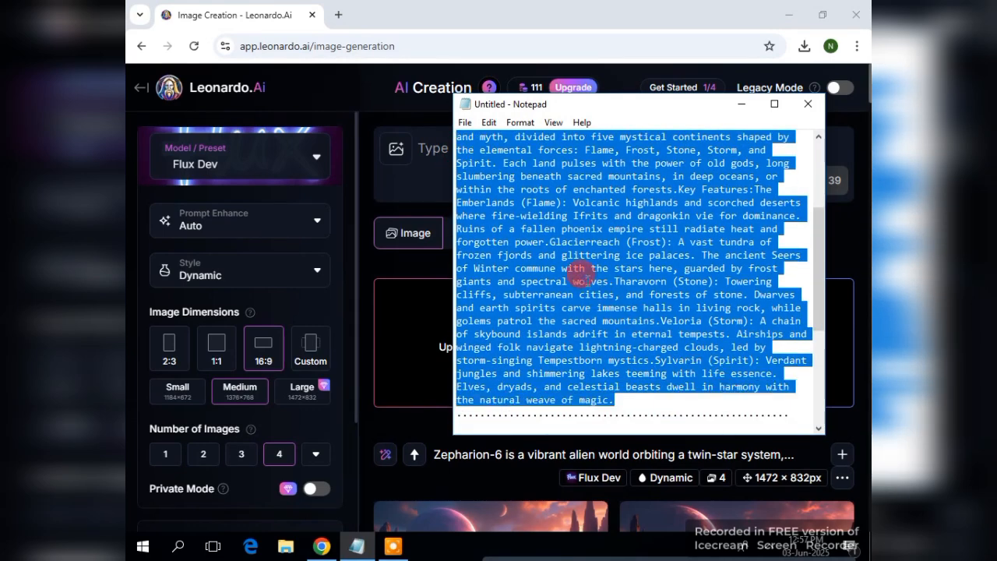
right_click(586, 279)
click(621, 332)
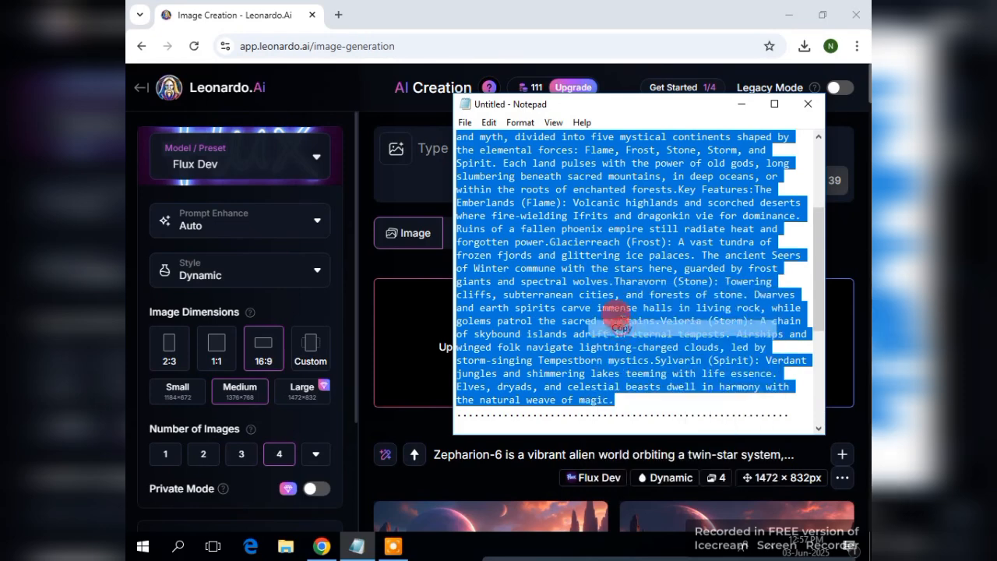
Step: Minimize Notepad and paste the copied Eldarion text into Leonardo's empty image prompt
click(746, 104)
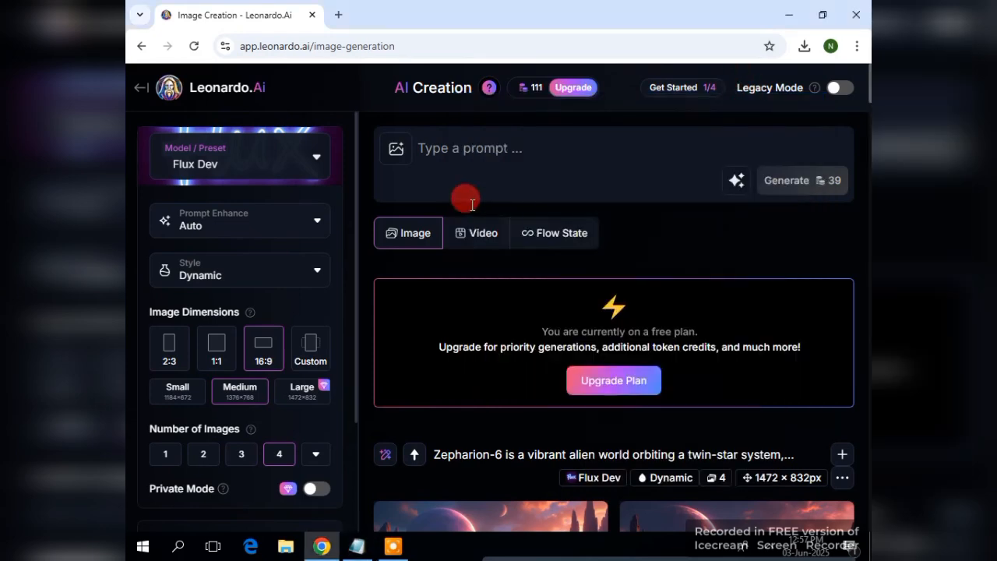
click(438, 148)
right_click(455, 153)
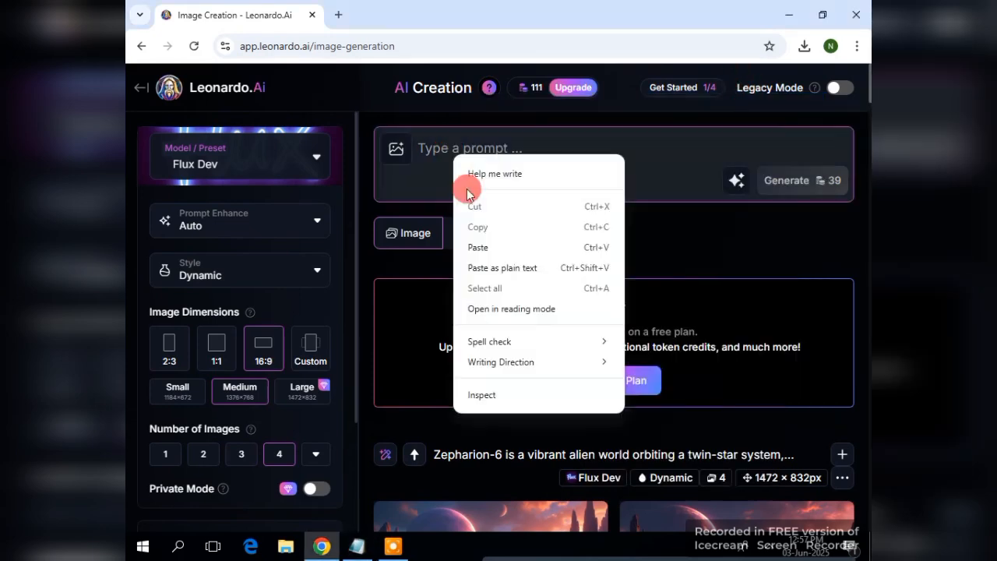
click(479, 246)
Step: Review the pasted Eldarion prompt through to its end and generate the images from it
scroll(554, 216, up, 5)
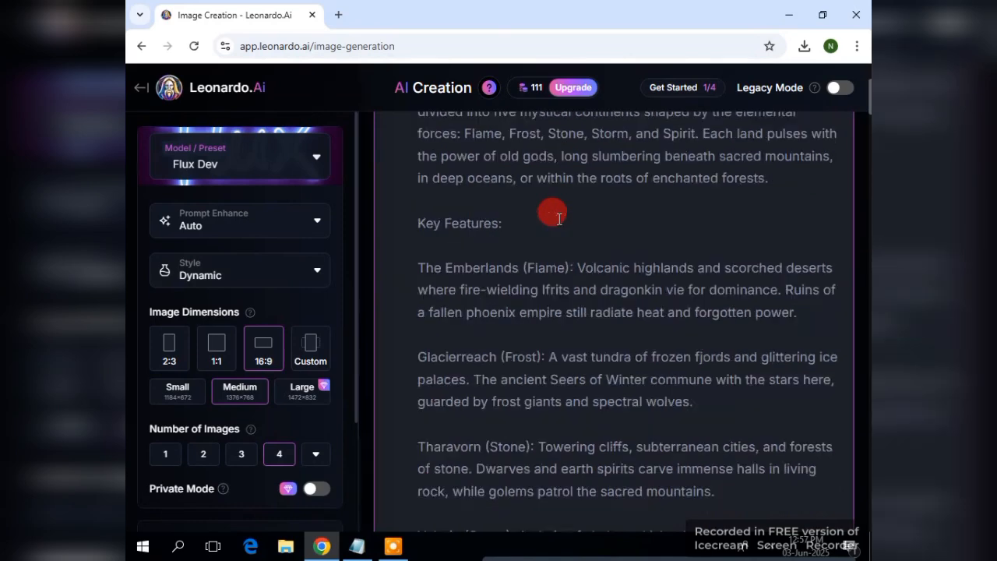
drag(415, 143, 626, 355)
scroll(630, 363, down, 6)
scroll(623, 320, up, 2)
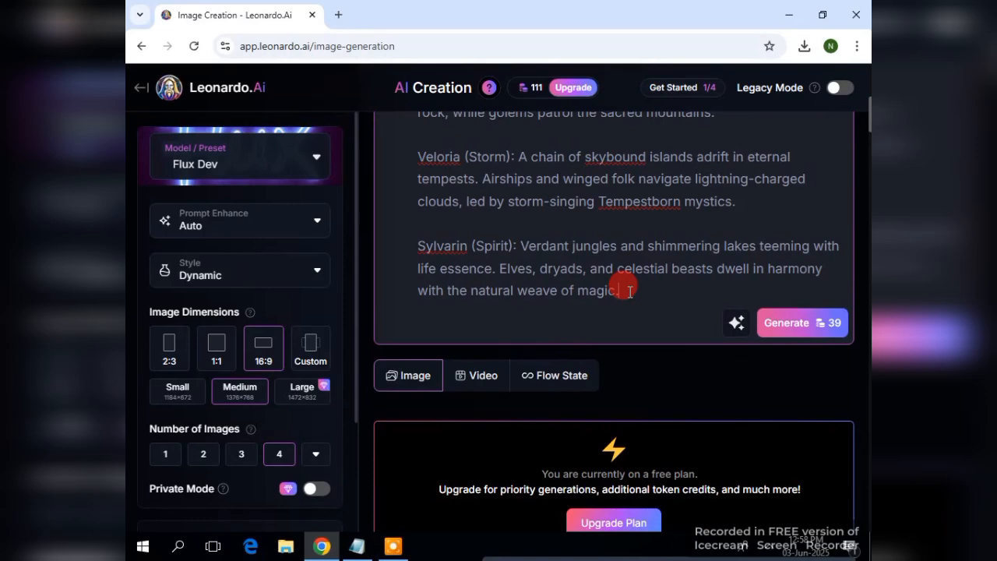
key(ctrl+Return)
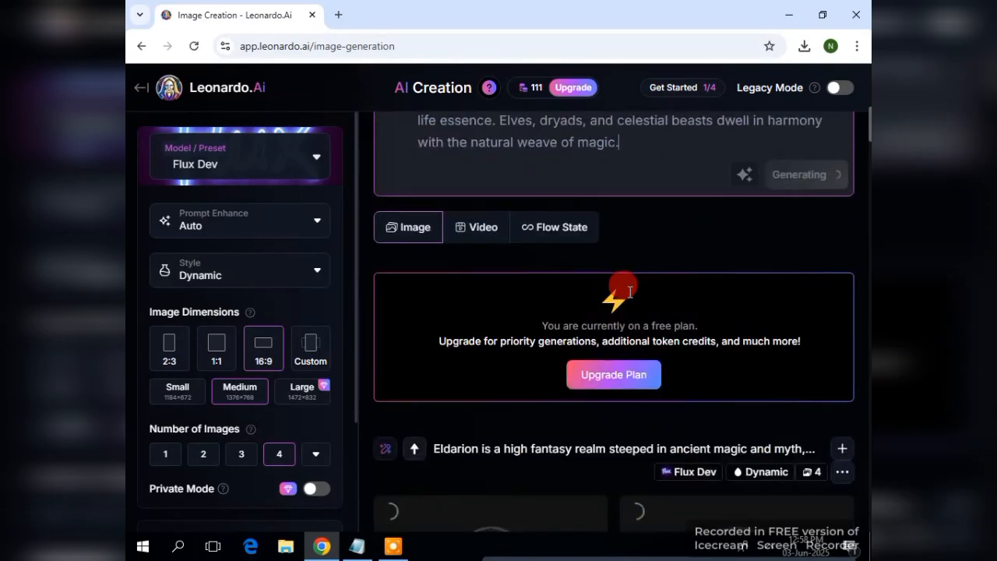
Step: Download the generated Eldarion image of the winged dragon above the sea and check it in Photos
scroll(660, 252, down, 2)
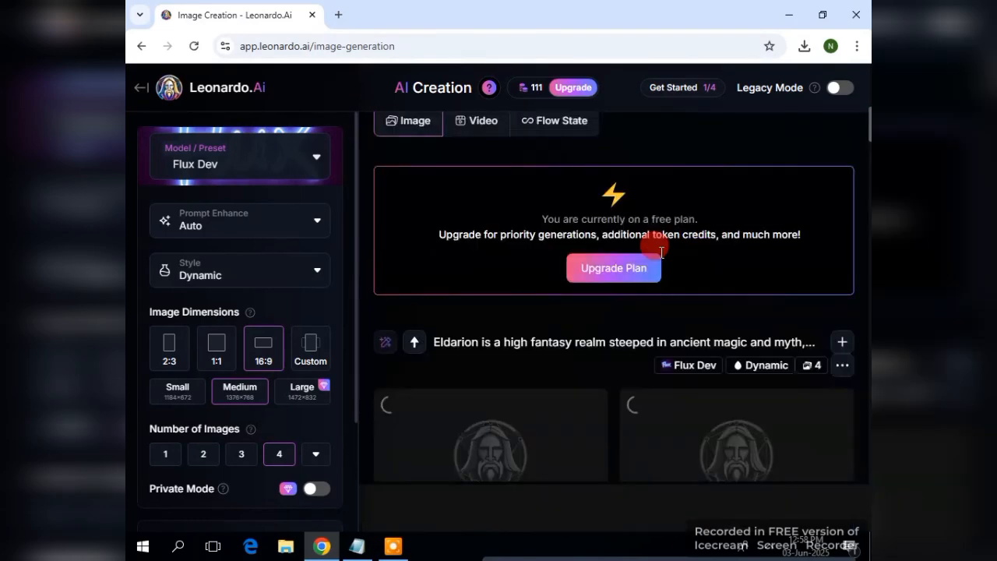
scroll(584, 226, down, 2)
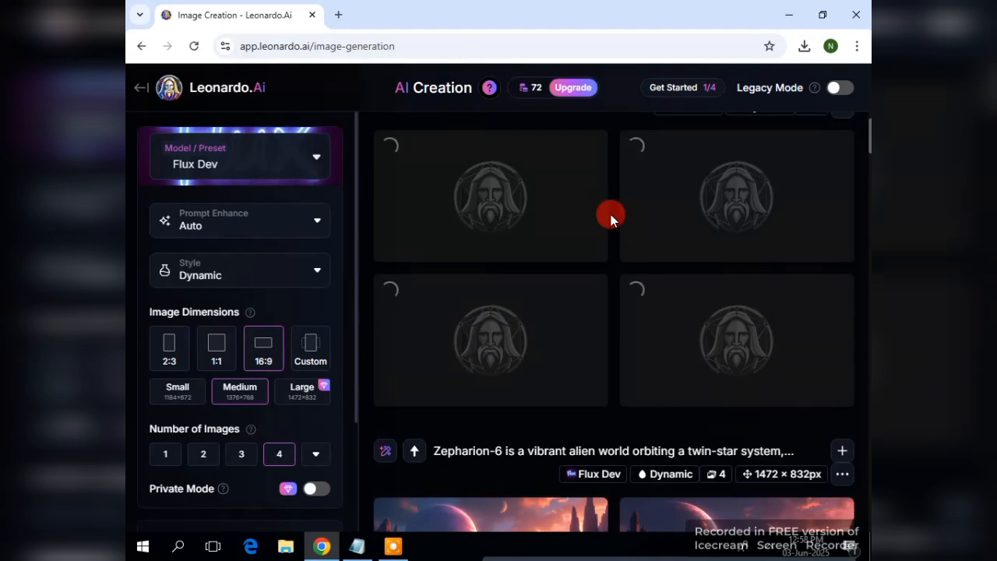
scroll(611, 219, down, 2)
scroll(607, 333, up, 3)
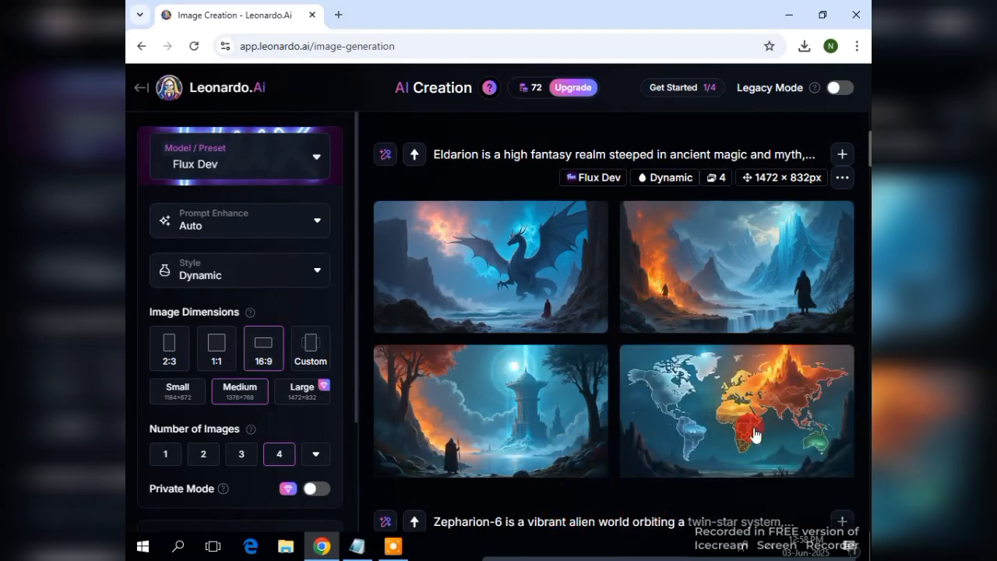
mouse_move(775, 406)
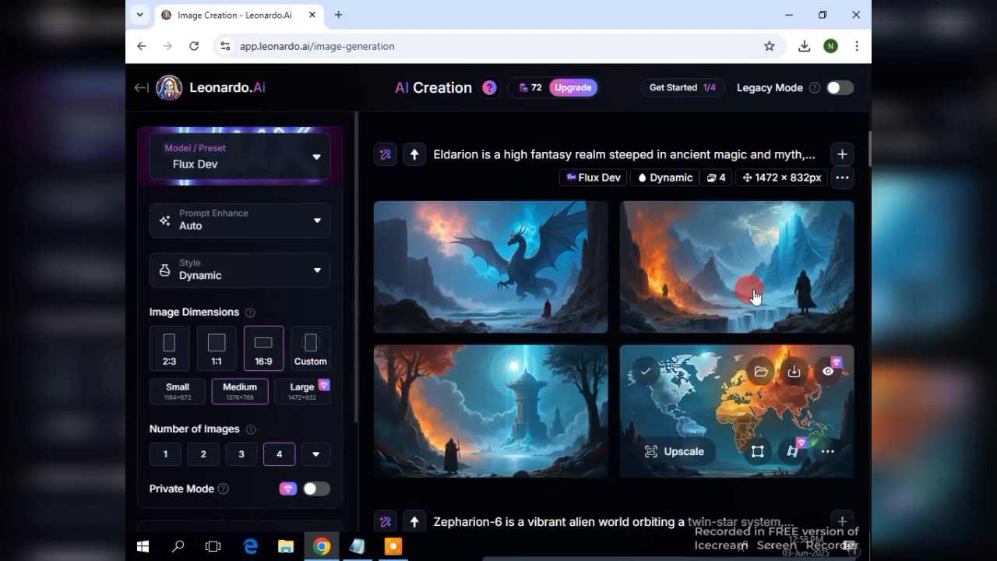
mouse_move(507, 279)
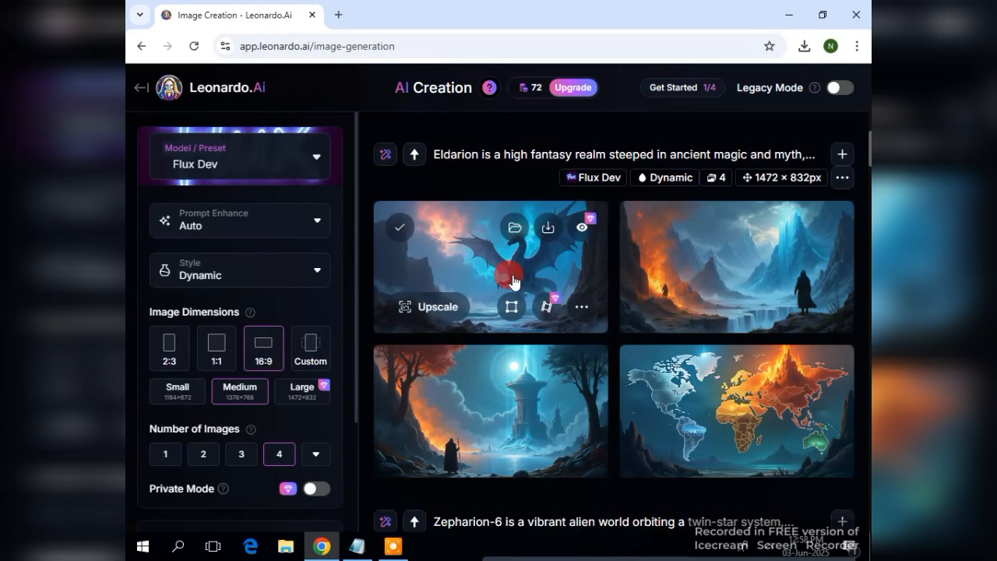
click(549, 230)
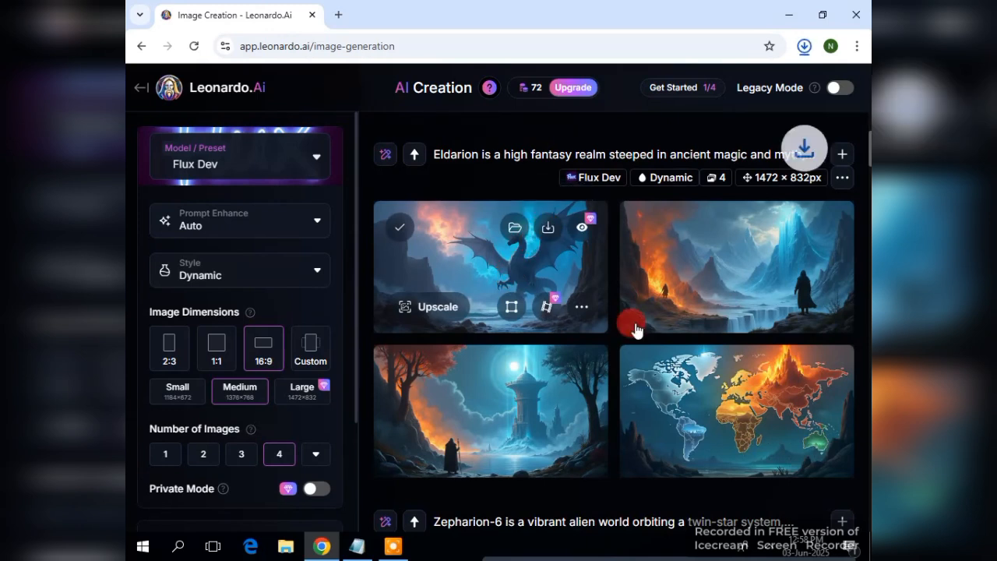
mouse_move(766, 377)
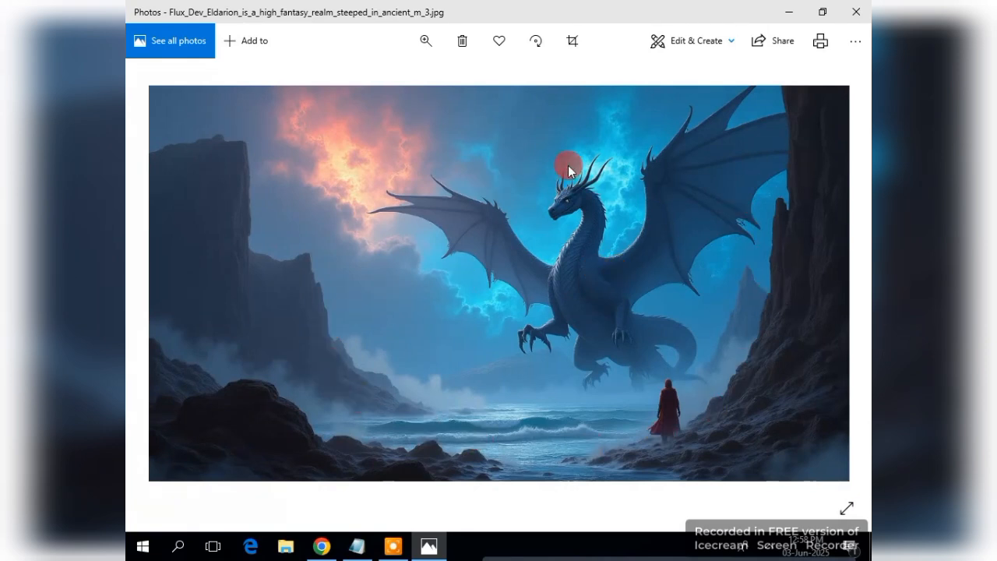
click(856, 15)
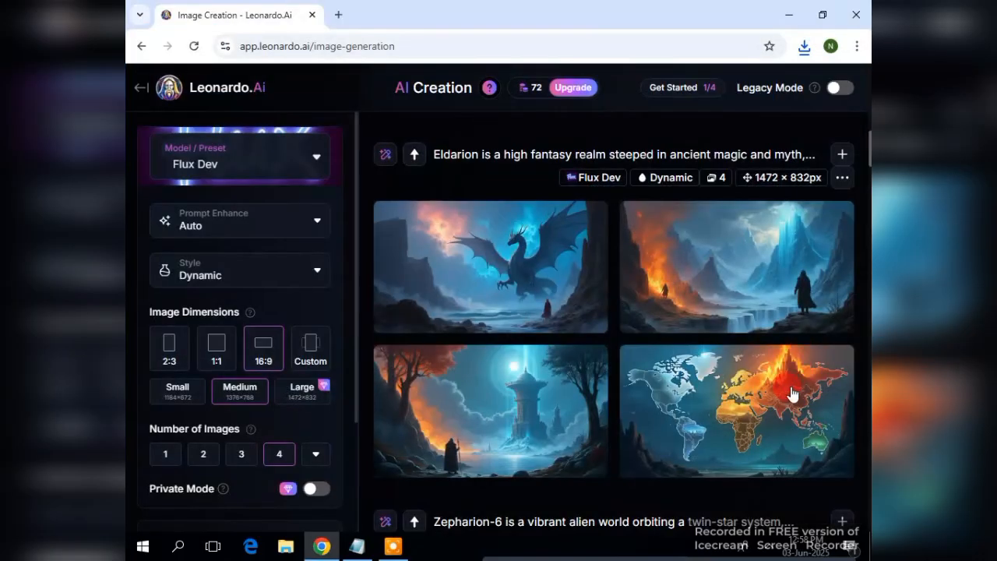
Step: Download the generated Eldarion image of the glowing world map and check it in Photos
click(792, 374)
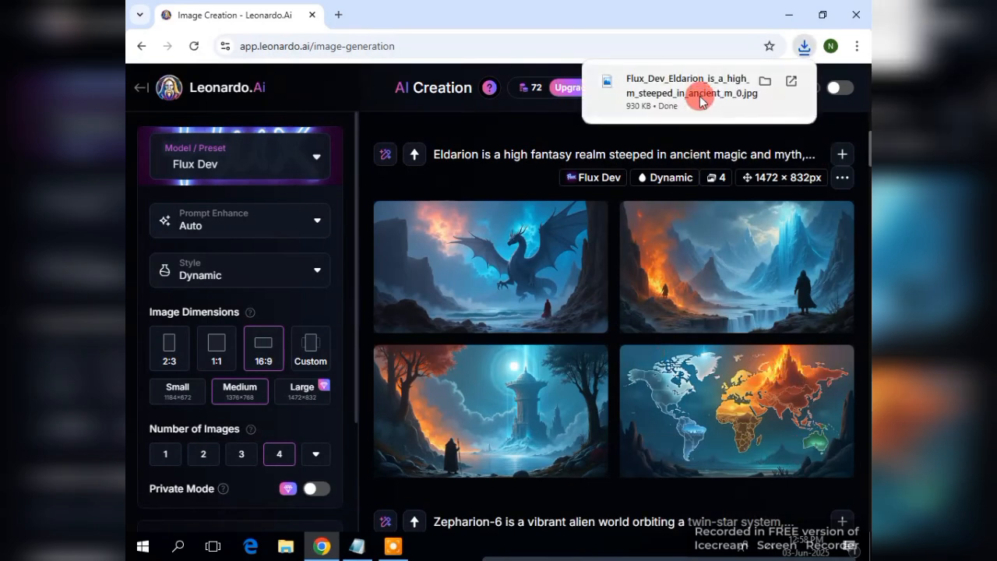
mouse_move(577, 292)
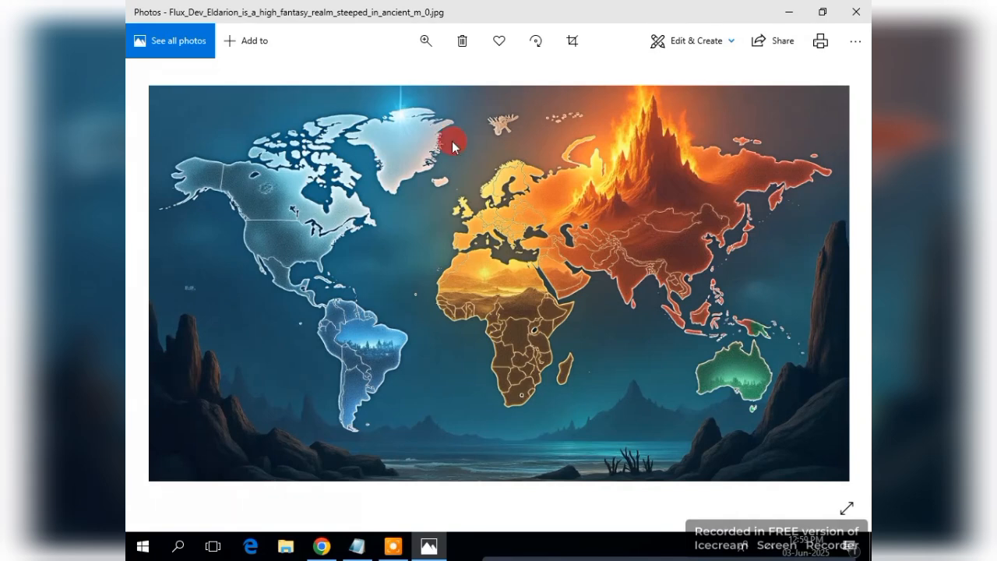
click(856, 17)
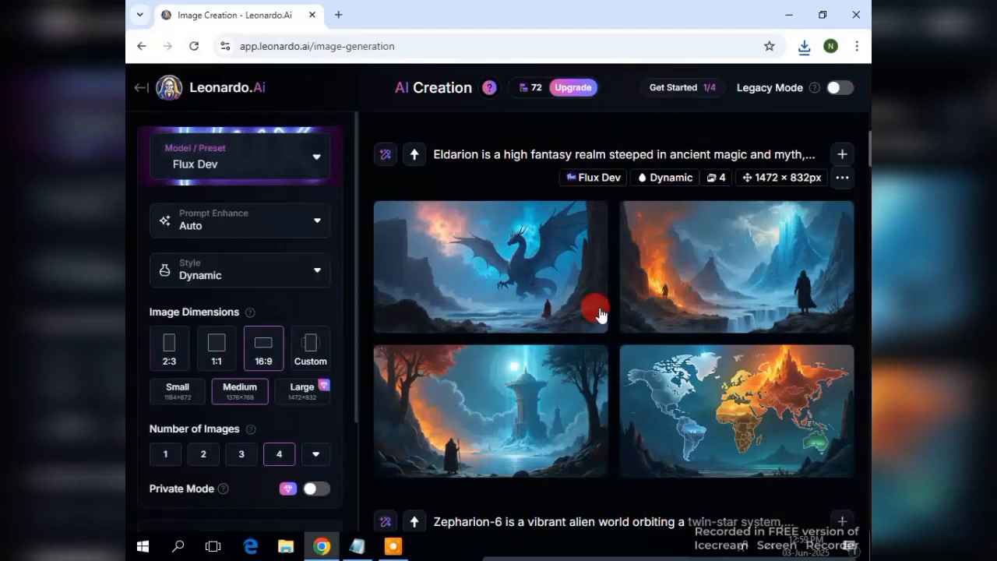
Step: Clear the entire Eldarion text from the image prompt
key(ctrl+v)
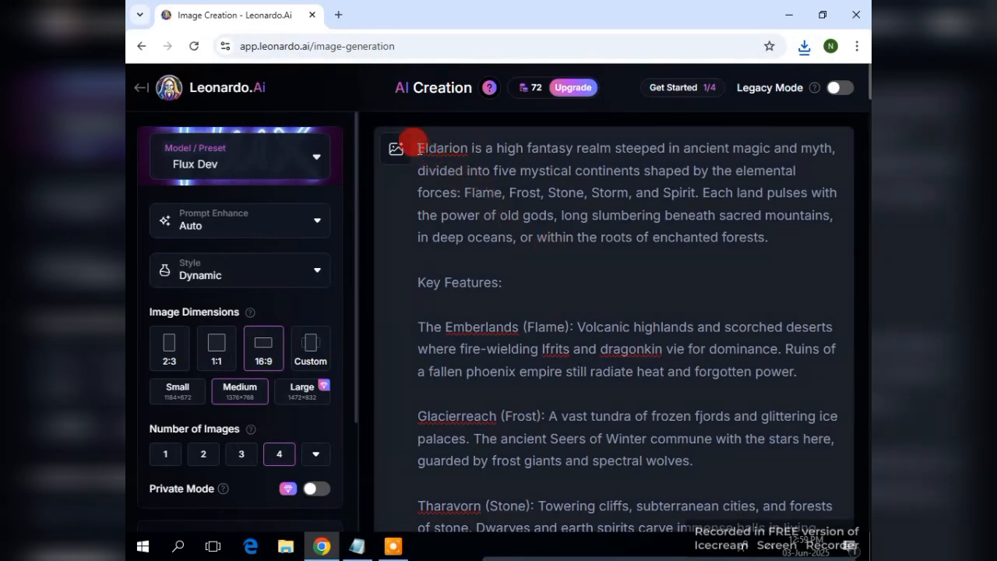
drag(417, 148, 689, 458)
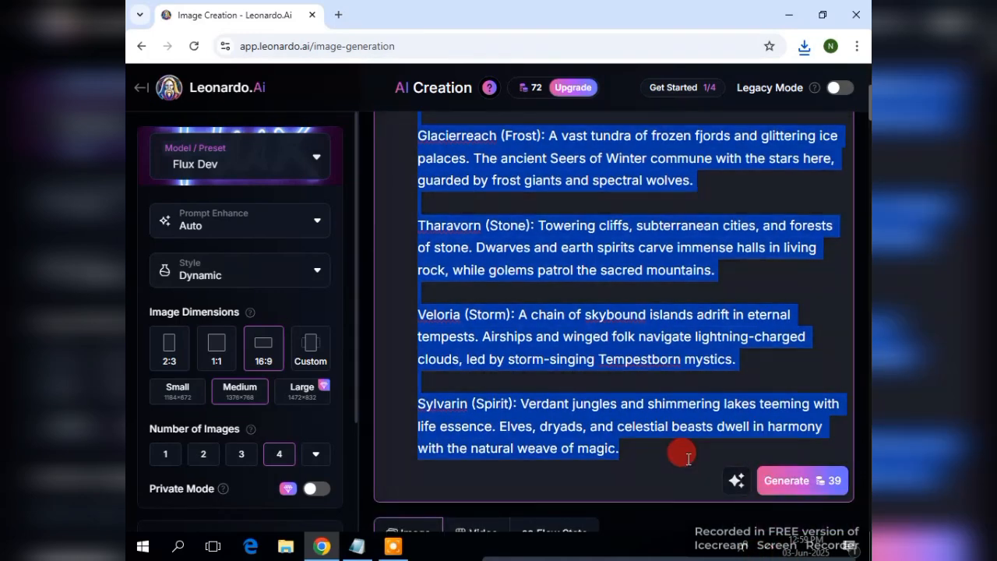
key(BackSpace)
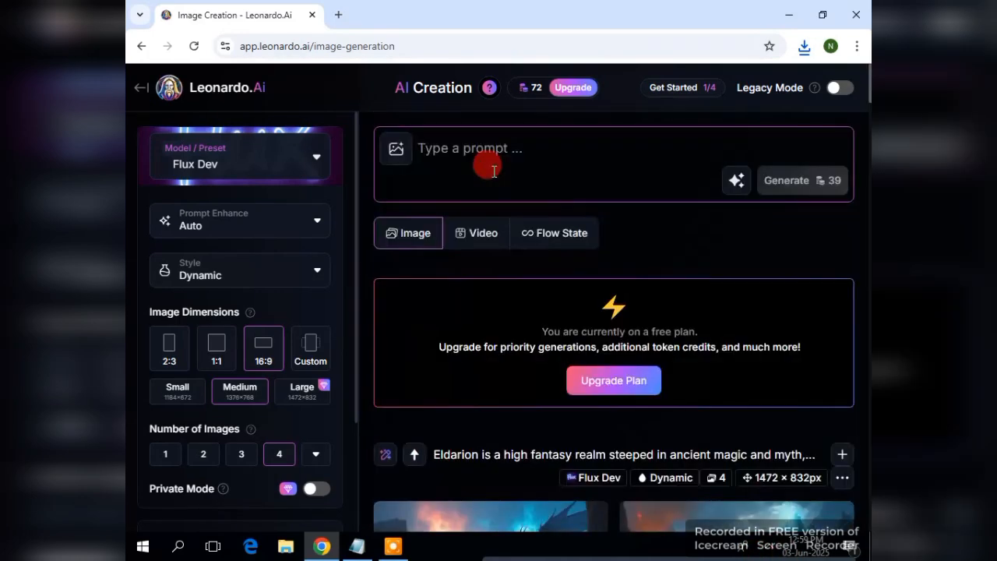
Step: Enter "You Can Create anything and now want to make a thumbnail for my youtube" as draft text in the empty image prompt
click(493, 154)
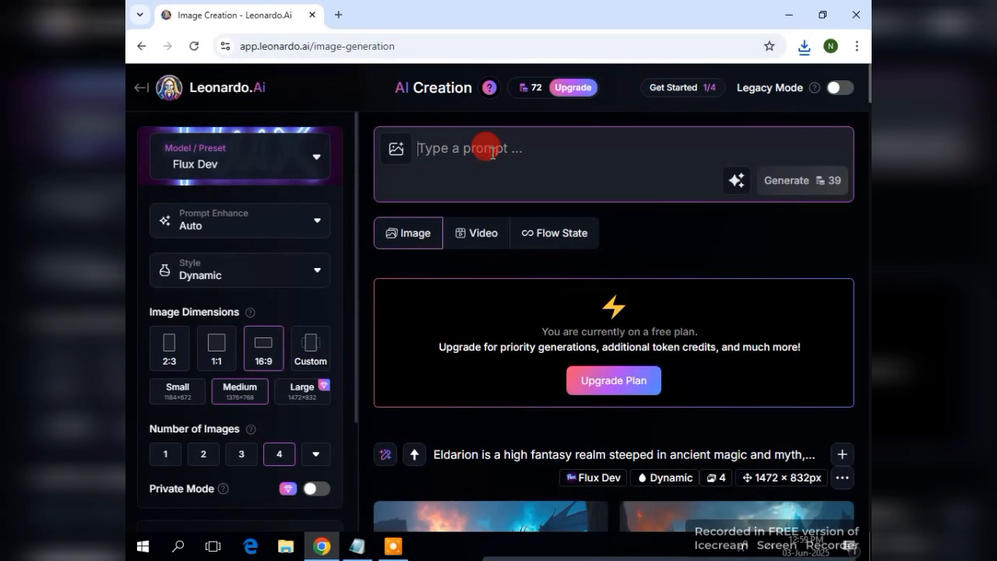
text(Y)
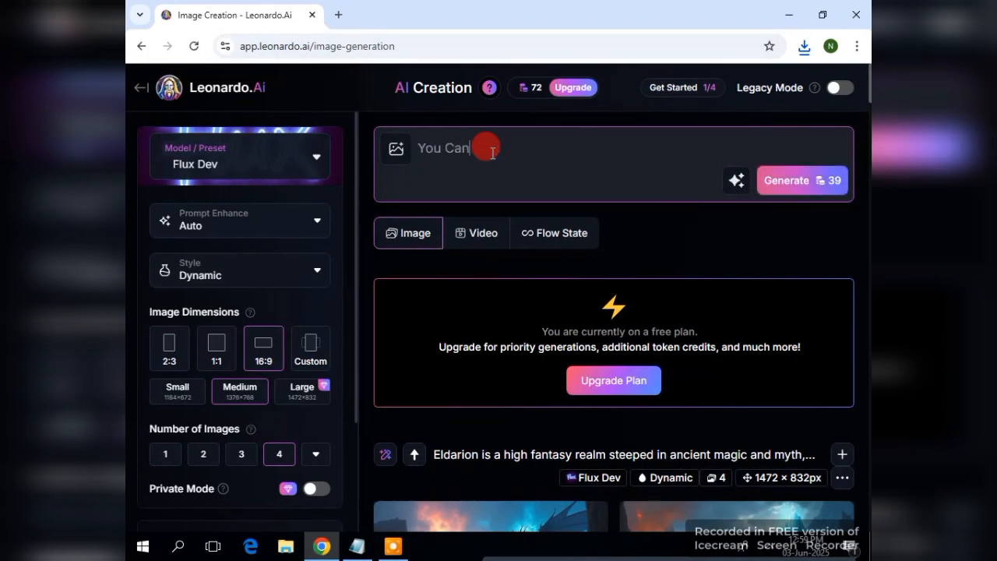
text(ou Can)
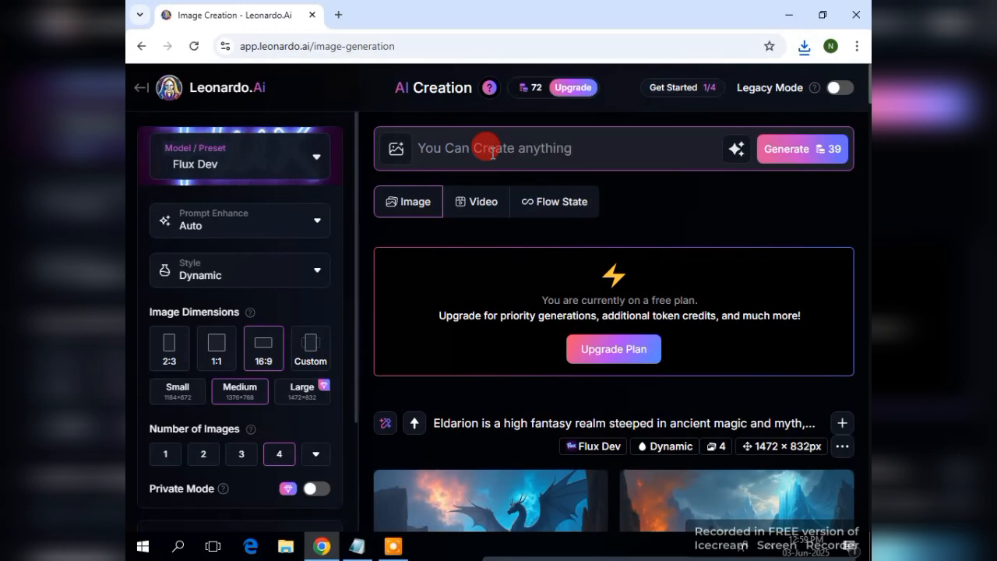
text(and now want to make )
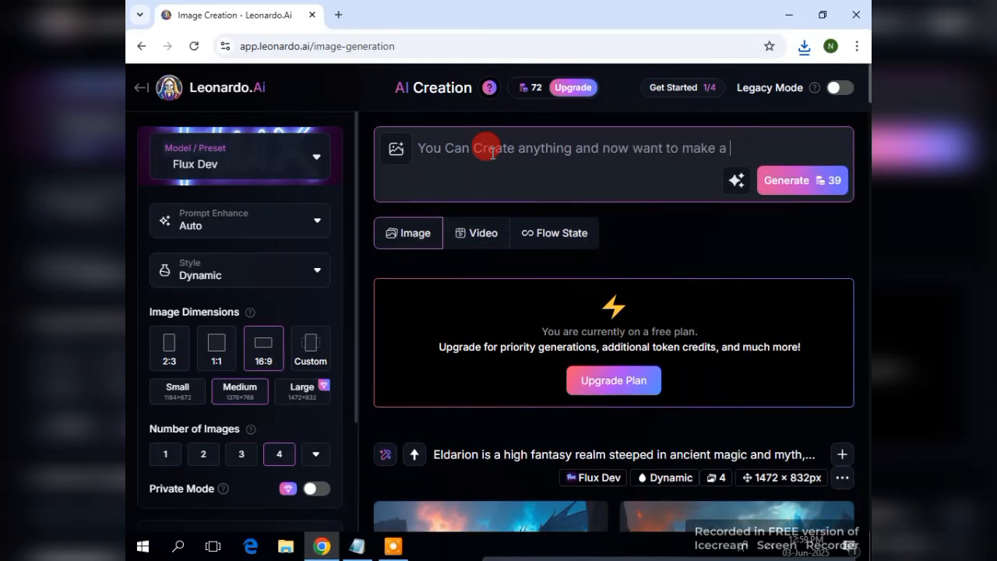
text(a thumbnail)
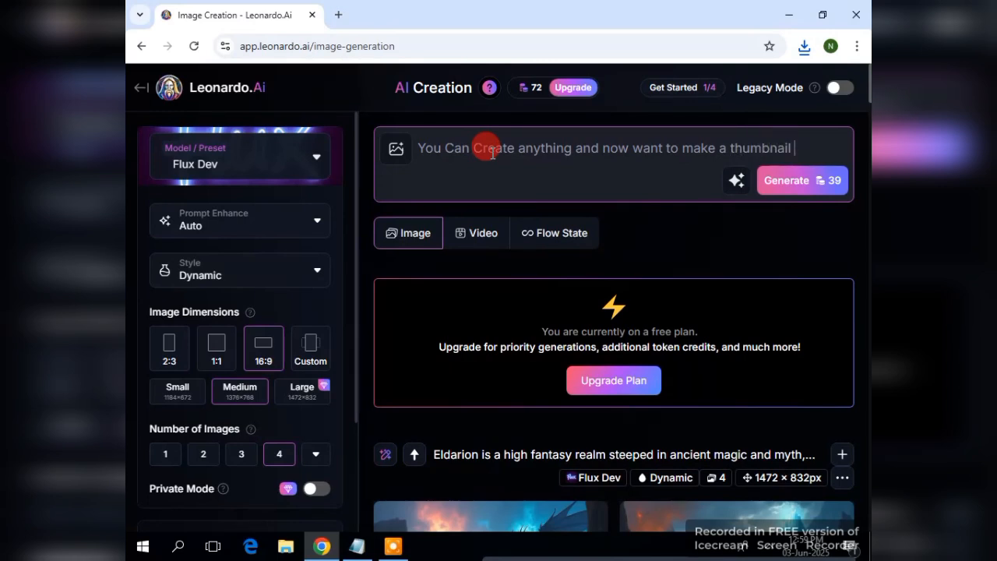
text( for my )
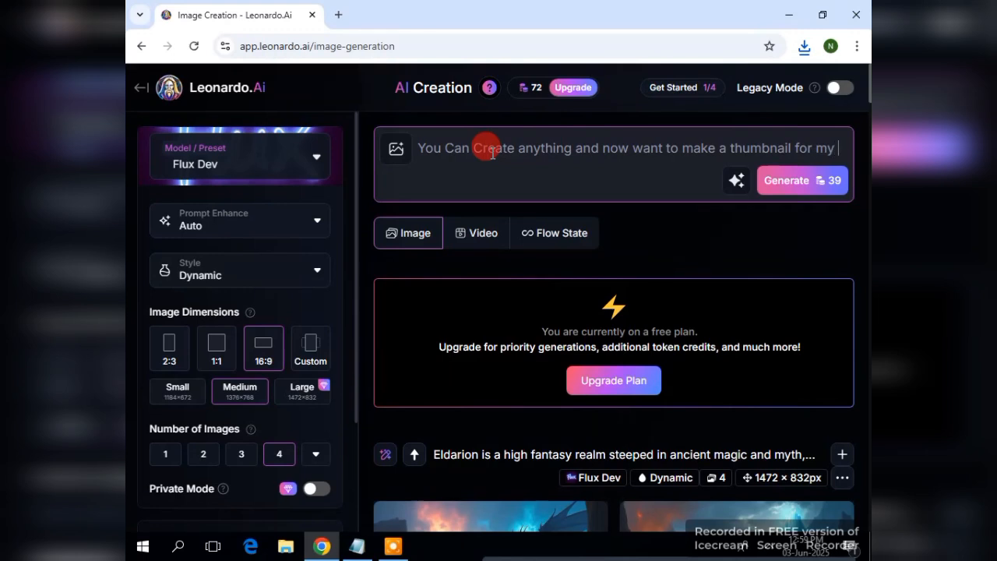
text(youtube)
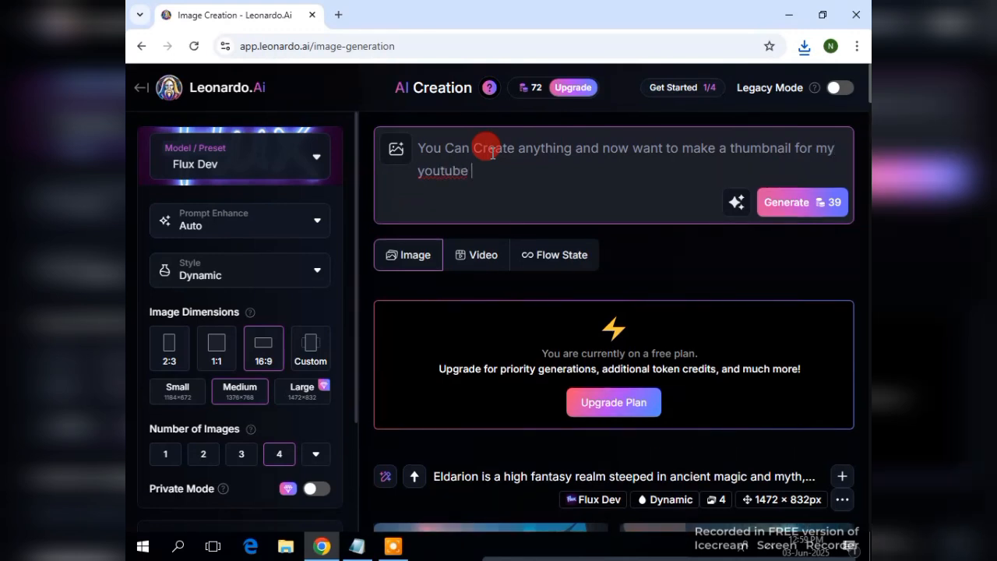
text( vide)
Step: Change the draft's ending to "th video (just an idea)" and clear the entire image prompt
key(BackSpace)
key(BackSpace)
key(BackSpace)
key(BackSpace)
key(BackSpace)
key(BackSpace)
key(BackSpace)
key(BackSpace)
key(BackSpace)
key(BackSpace)
key(BackSpace)
key(BackSpace)
key(BackSpace)
key(BackSpace)
key(BackSpace)
key(BackSpace)
key(BackSpace)
key(BackSpace)
key(BackSpace)
key(BackSpace)
key(BackSpace)
key(BackSpace)
key(BackSpace)
key(BackSpace)
text(video)
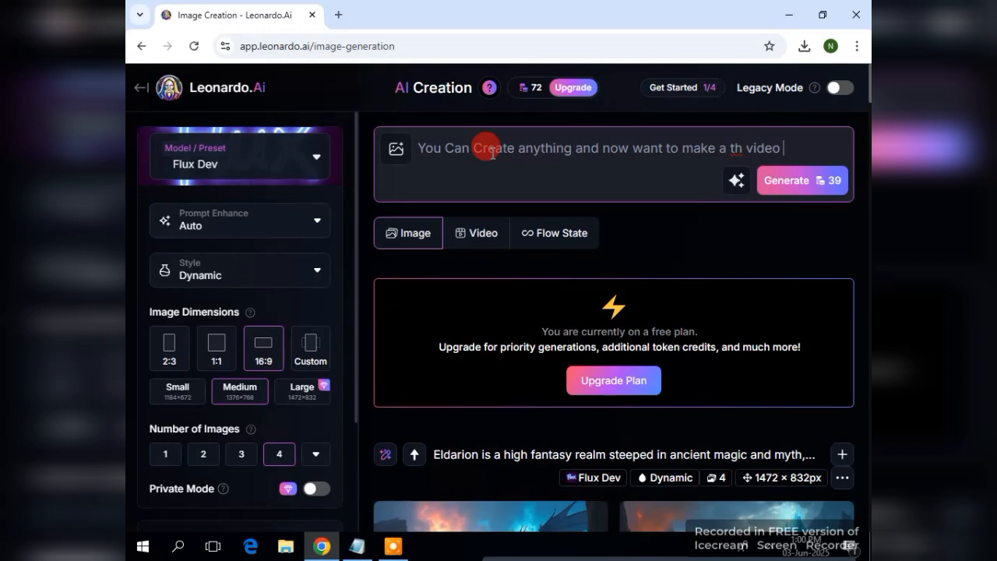
text( (just an )
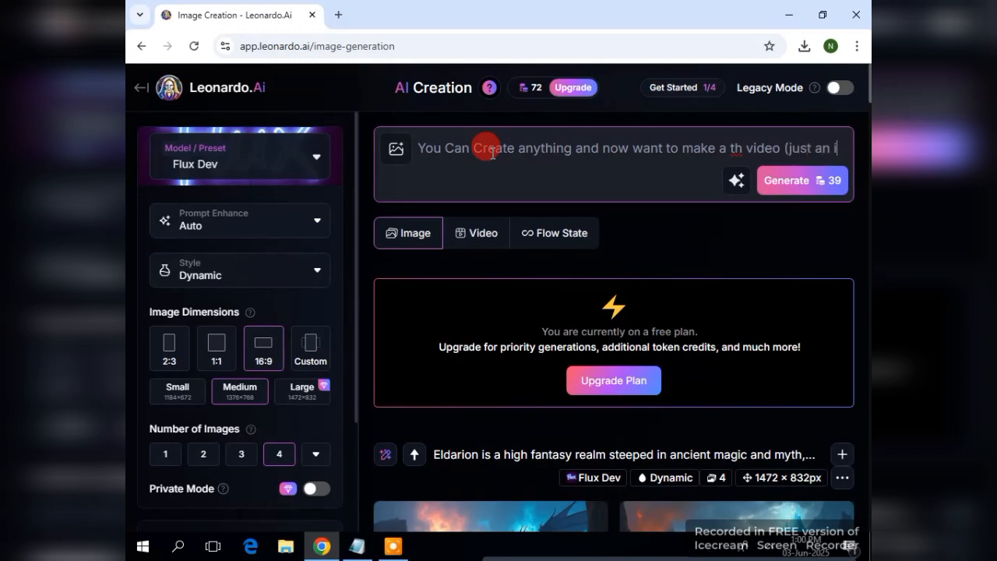
text(idea))
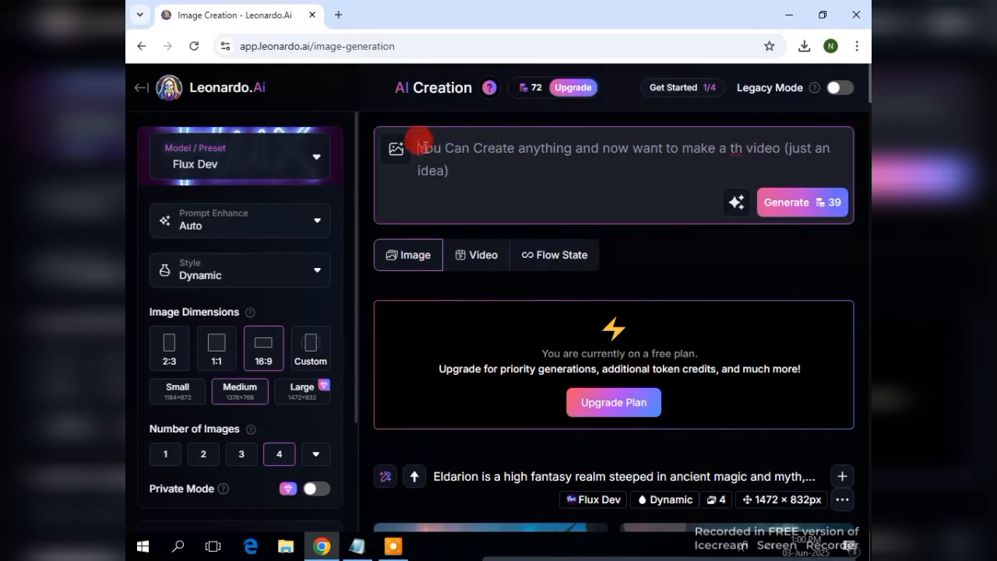
drag(419, 147, 470, 177)
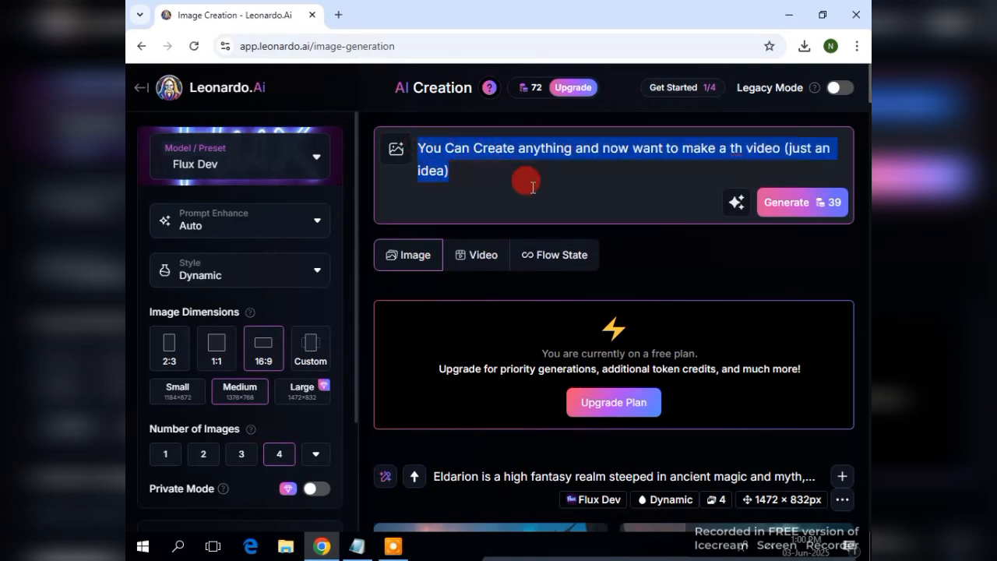
key(BackSpace)
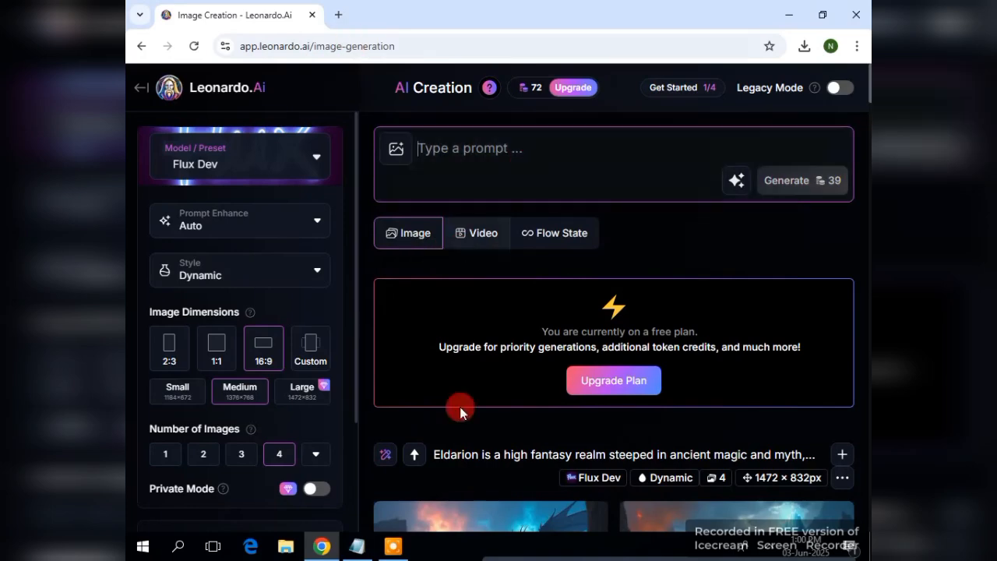
Step: Copy the cricket prompt from "Background: A stadium" through "Most Wickets EVER in ODI!" in Notepad and paste it into Leonardo's image prompt
click(371, 550)
scroll(592, 273, down, 6)
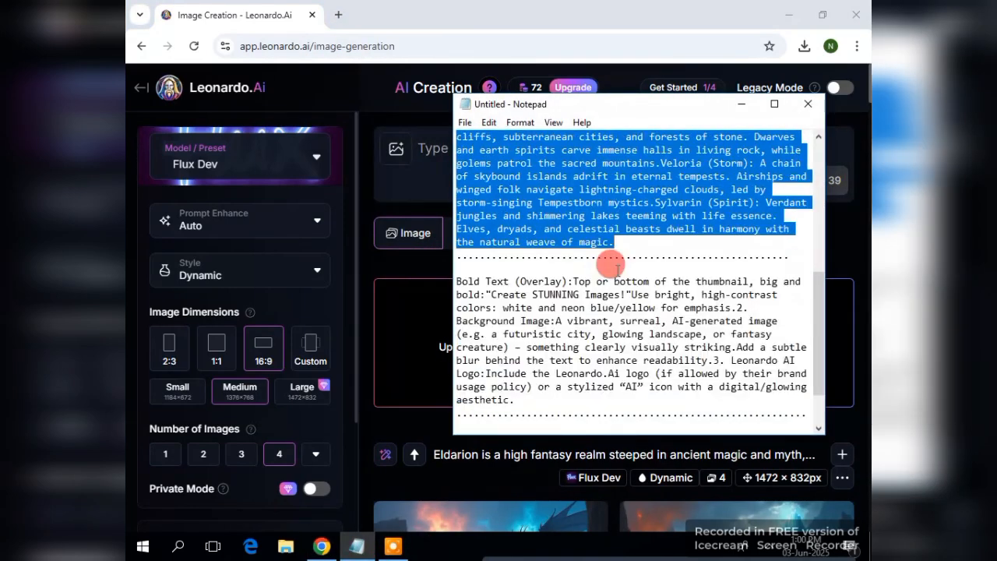
click(590, 284)
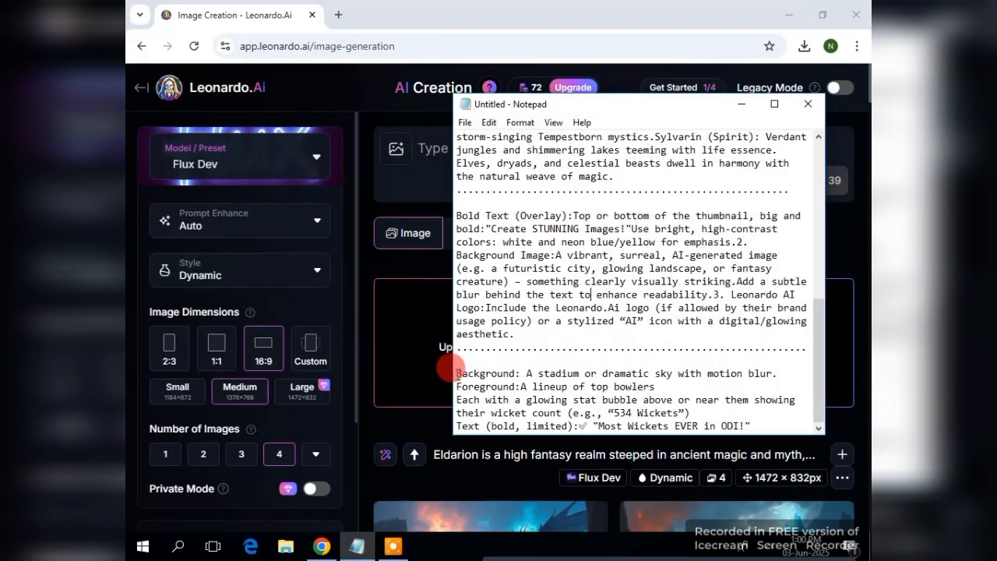
drag(456, 374, 779, 414)
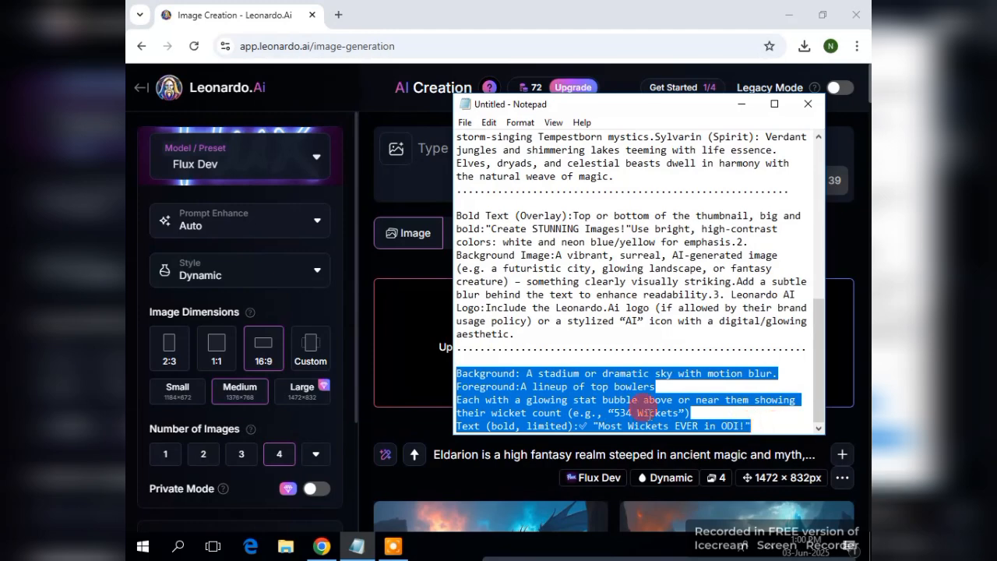
right_click(616, 413)
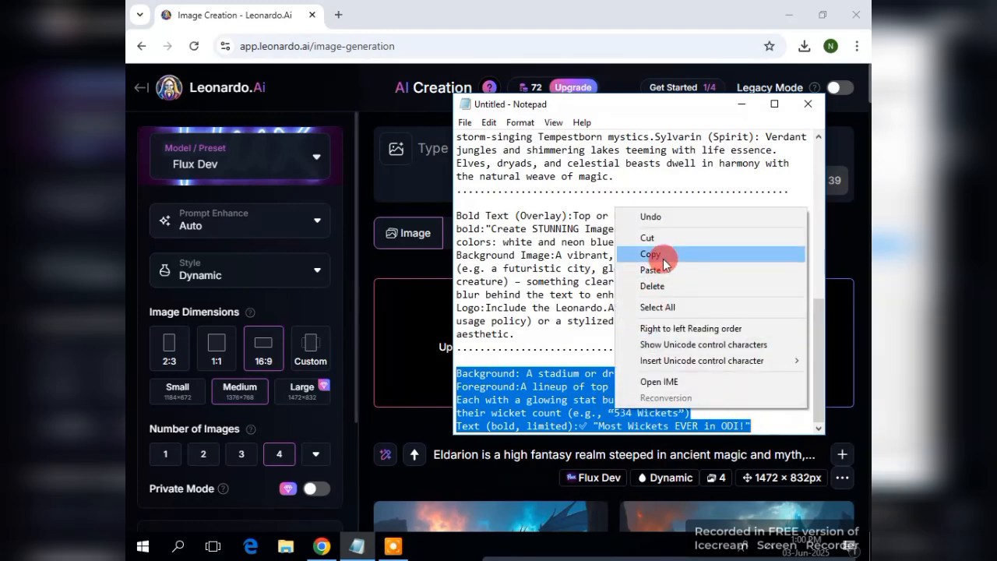
click(662, 257)
click(742, 104)
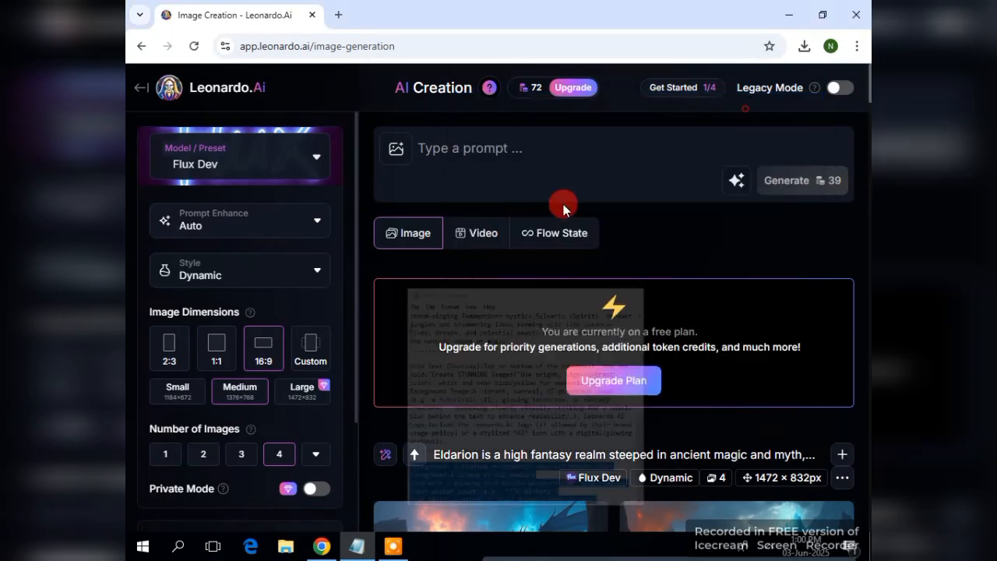
right_click(486, 141)
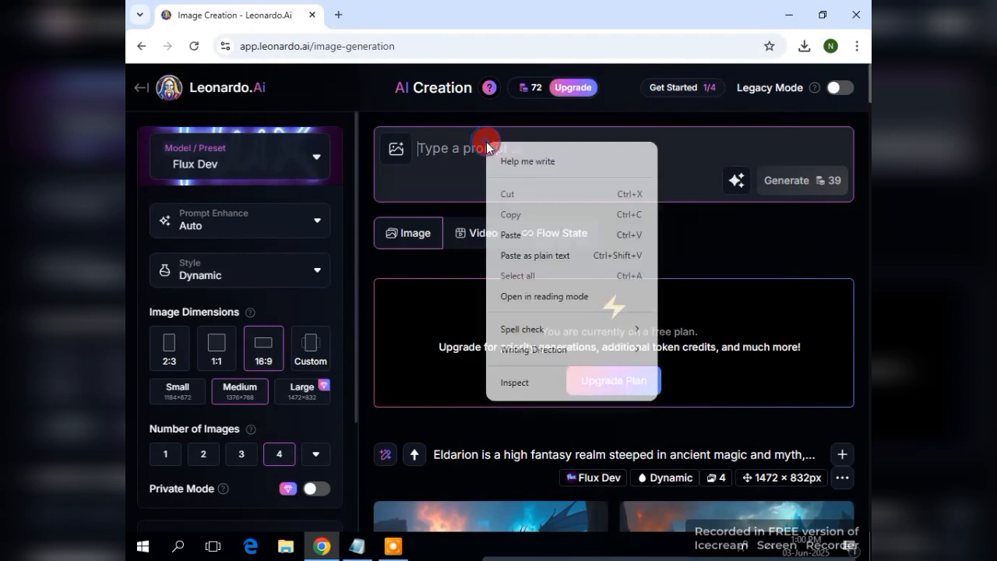
click(523, 231)
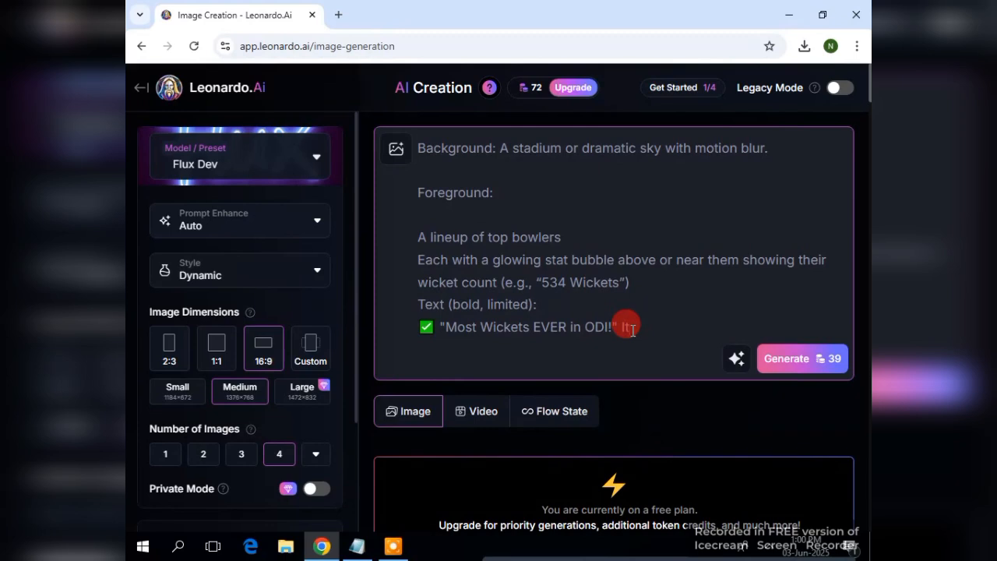
Step: Add "It is a Cricket related Idea" at the end of the cricket prompt and delete that sentence again
text('s for a)
key(BackSpace)
key(BackSpace)
key(BackSpace)
key(BackSpace)
text(Cricket related )
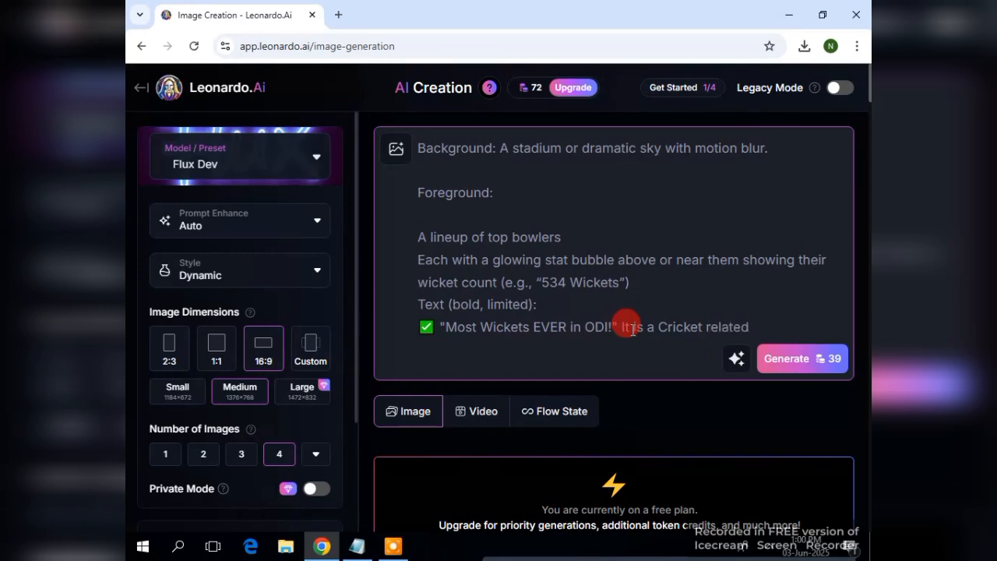
text(Idea)
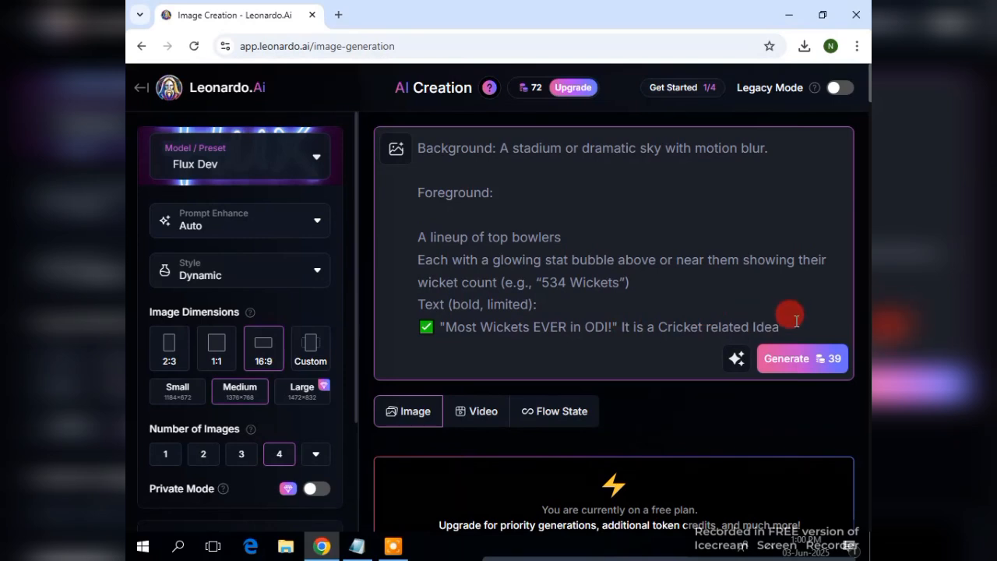
drag(780, 327, 623, 326)
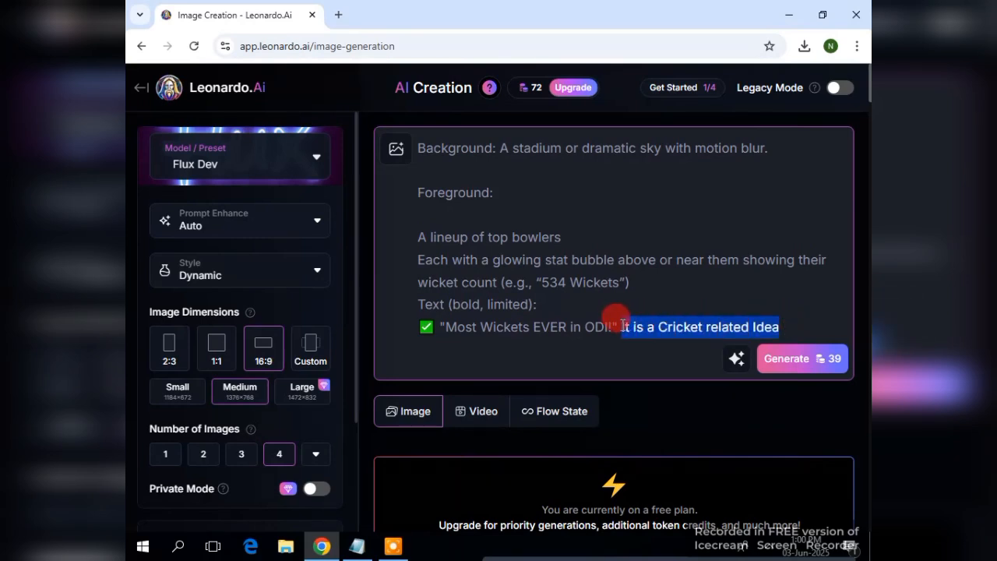
key(BackSpace)
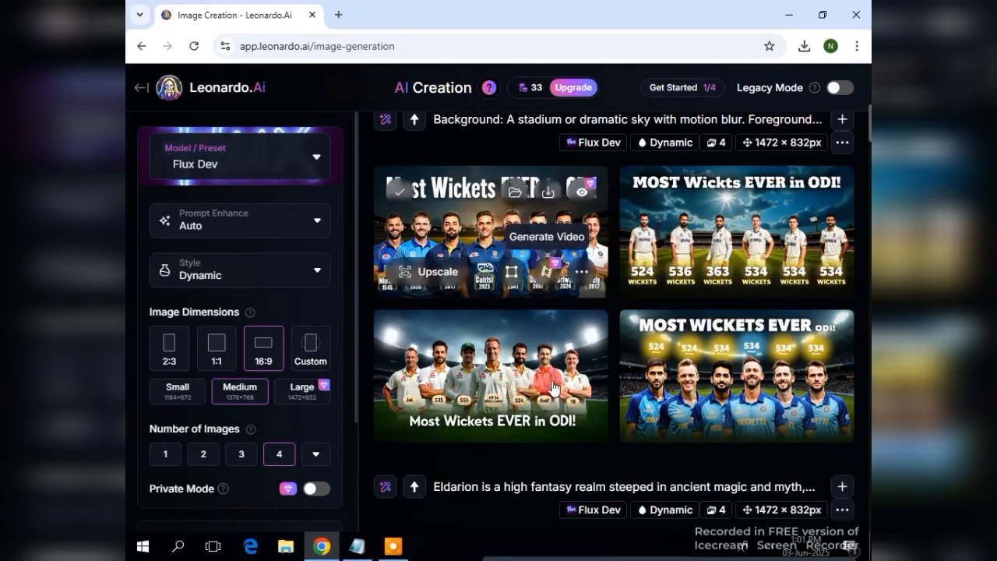
Step: Download the generated cricket image of seven bowlers in white shirts and check it in Photos
scroll(635, 425, up, 1)
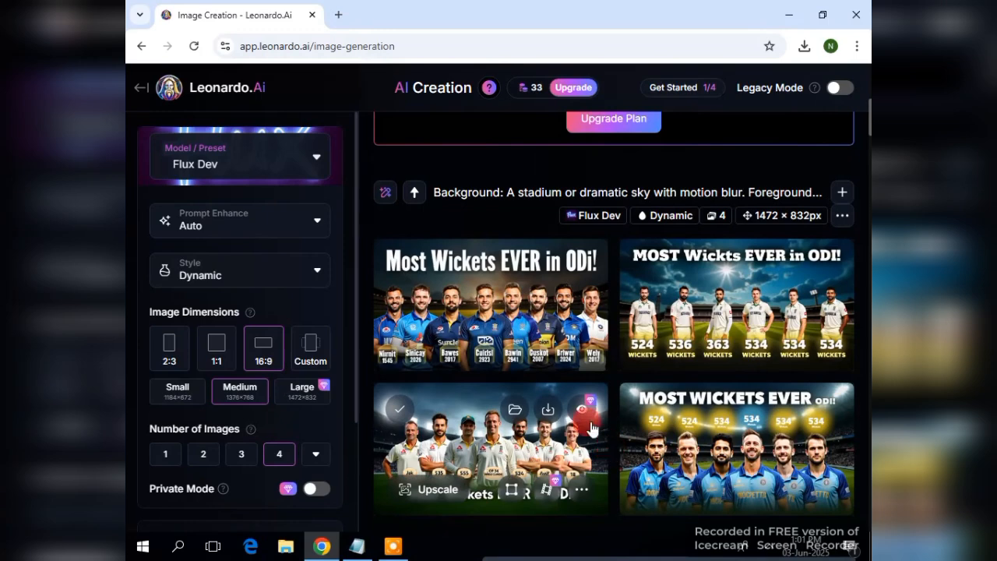
scroll(600, 436, down, 1)
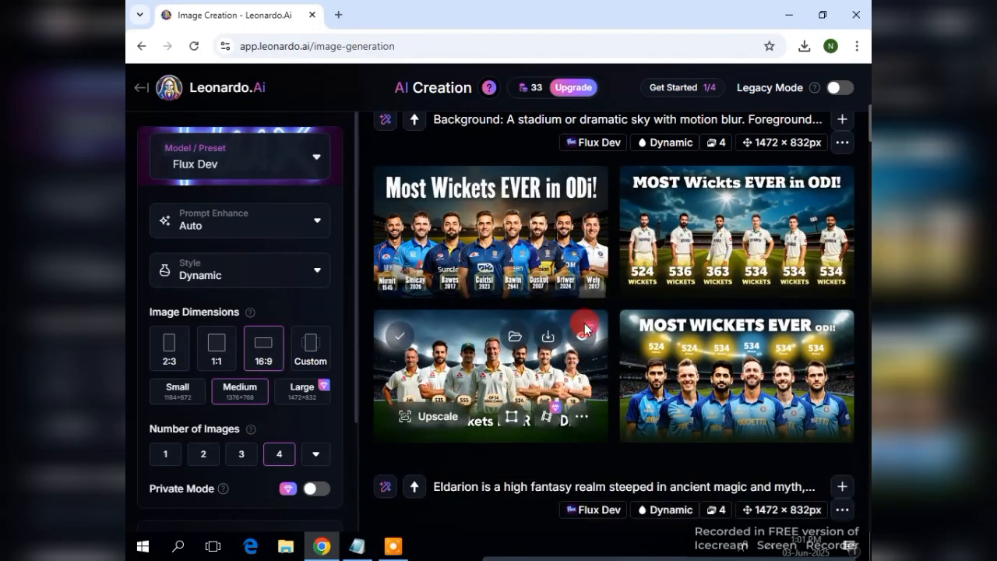
click(549, 341)
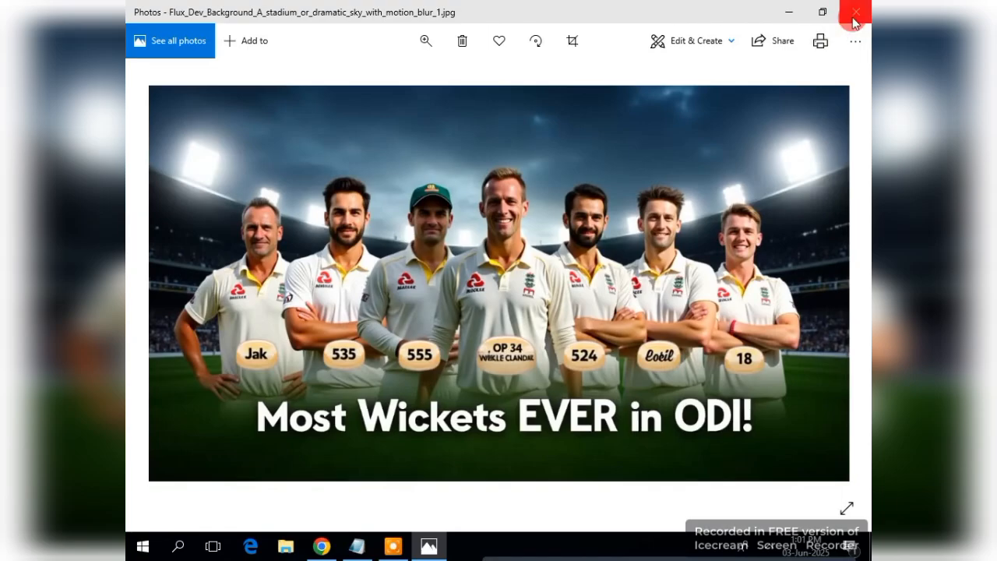
click(855, 14)
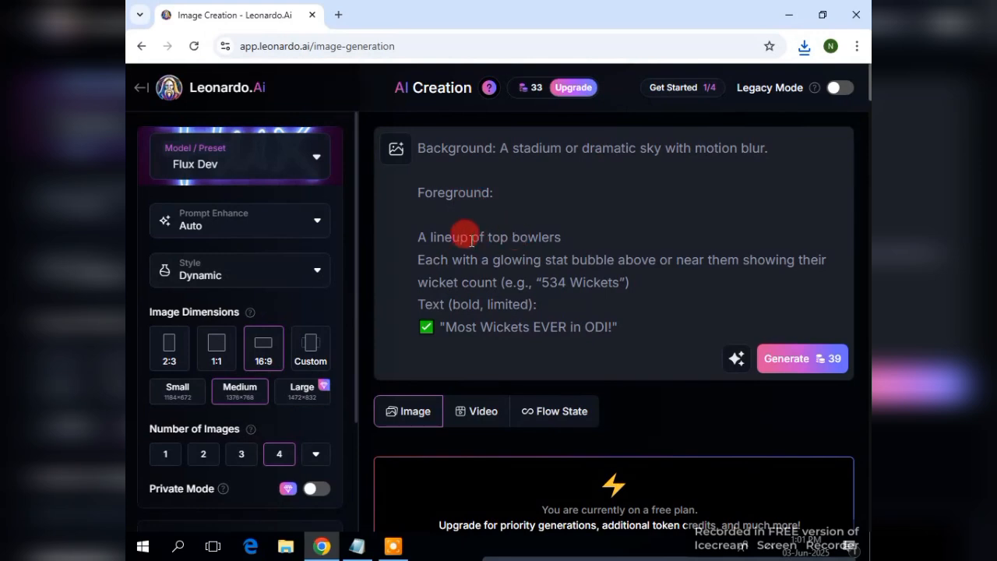
Step: Delete the prompt text from "A lineup of top bowlers" to "showing their", try to generate images from the rest, and dismiss the upgrade offer
drag(421, 238, 834, 265)
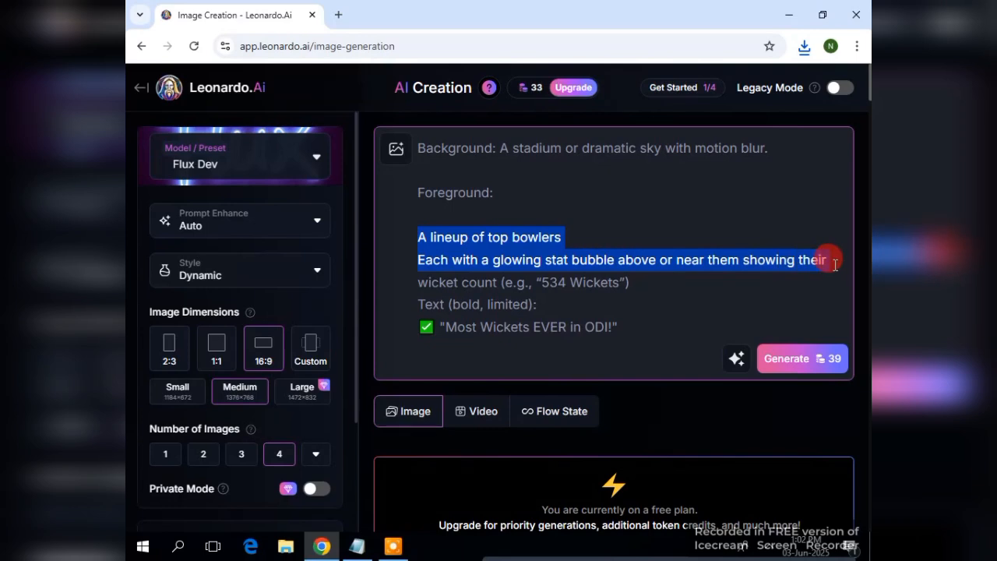
key(BackSpace)
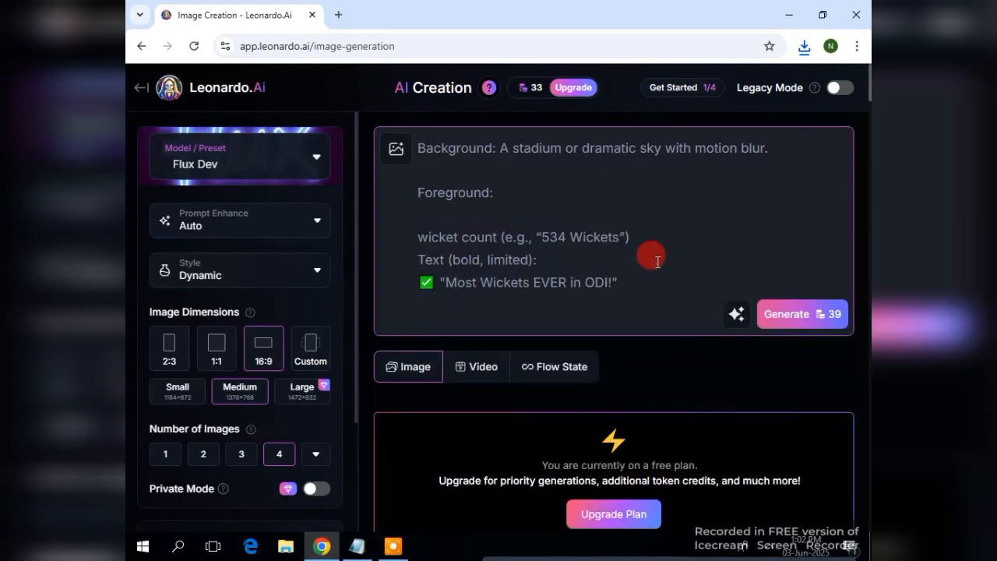
scroll(746, 263, down, 2)
click(786, 168)
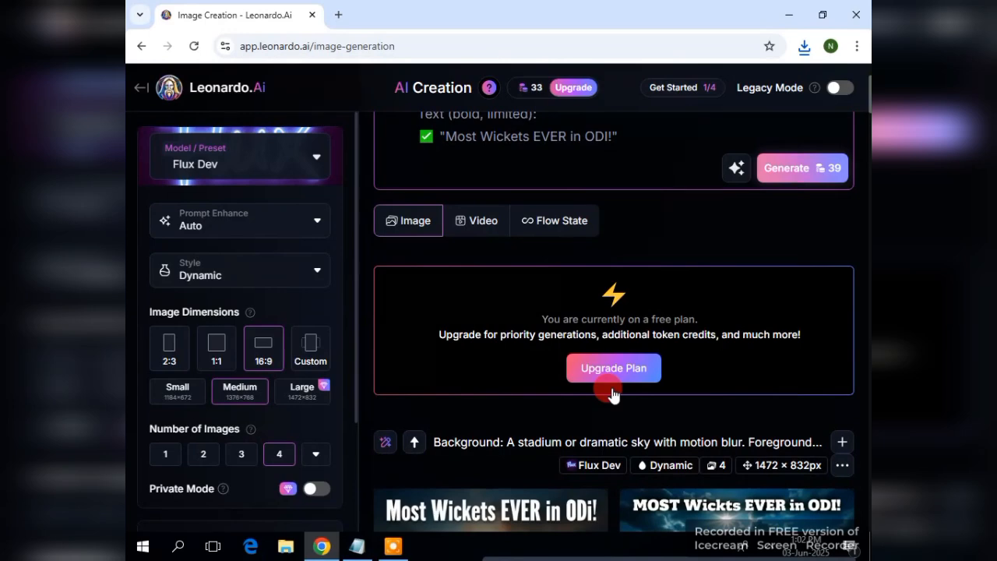
scroll(612, 395, down, 3)
scroll(613, 395, up, 1)
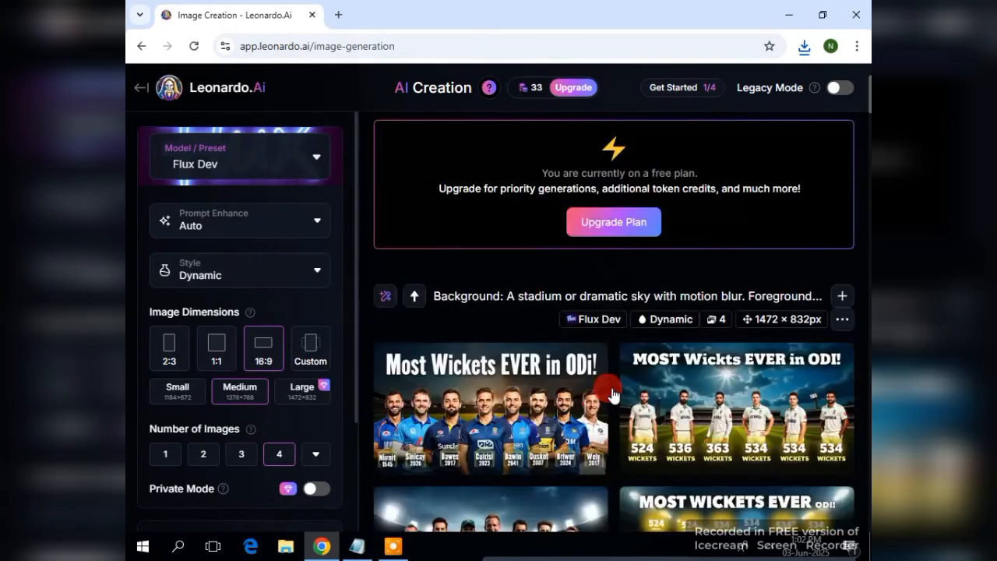
scroll(611, 393, down, 2)
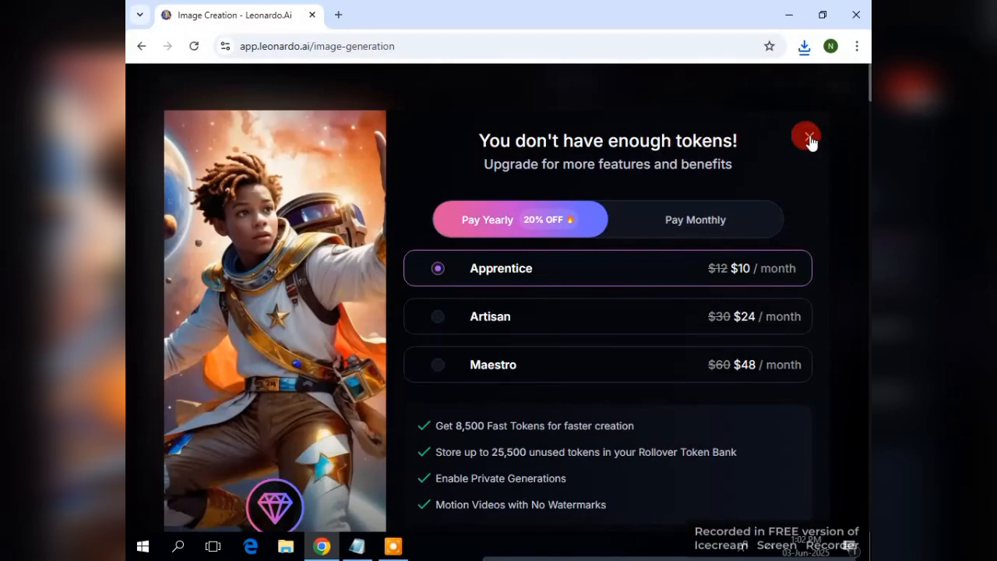
click(807, 138)
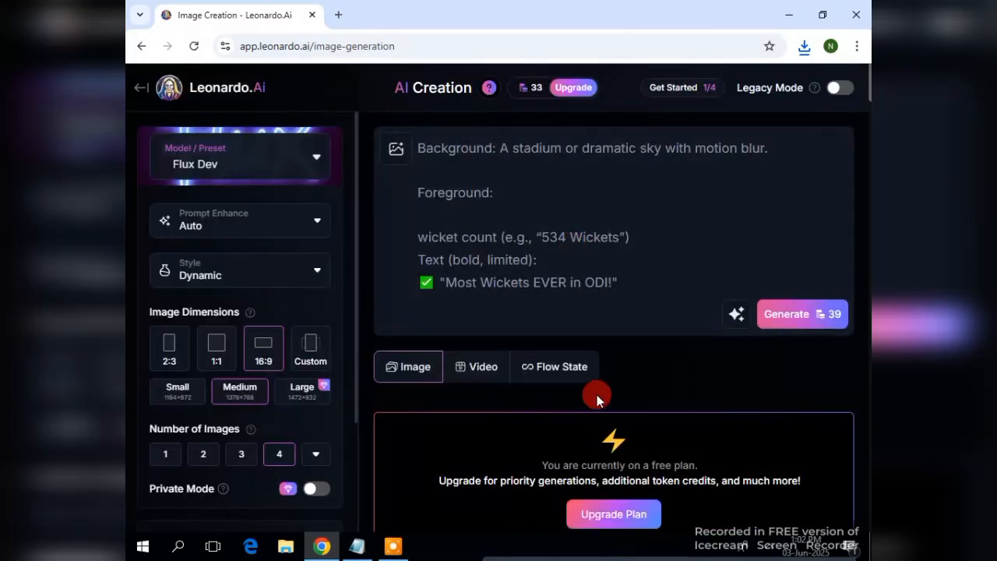
scroll(599, 400, down, 3)
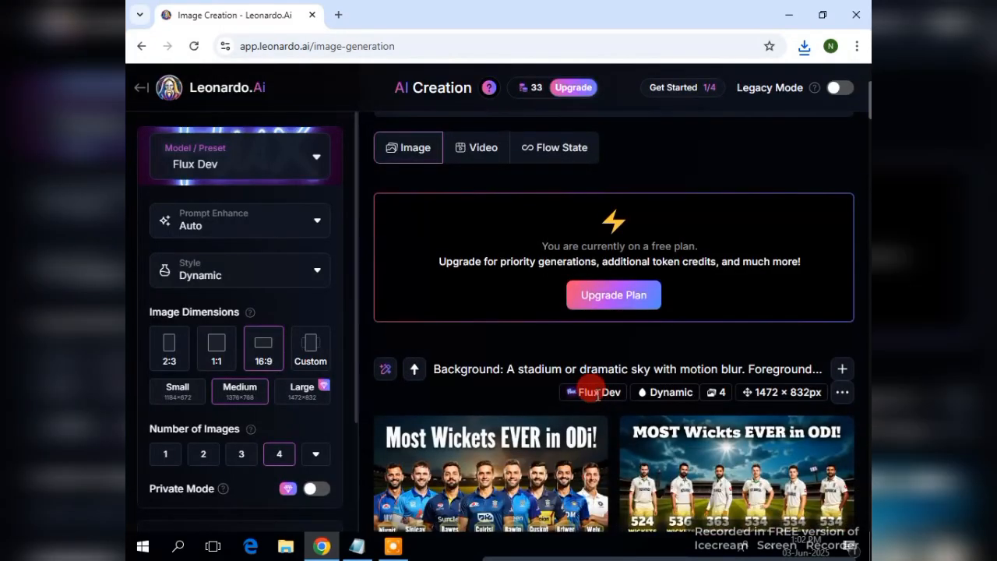
scroll(599, 399, down, 1)
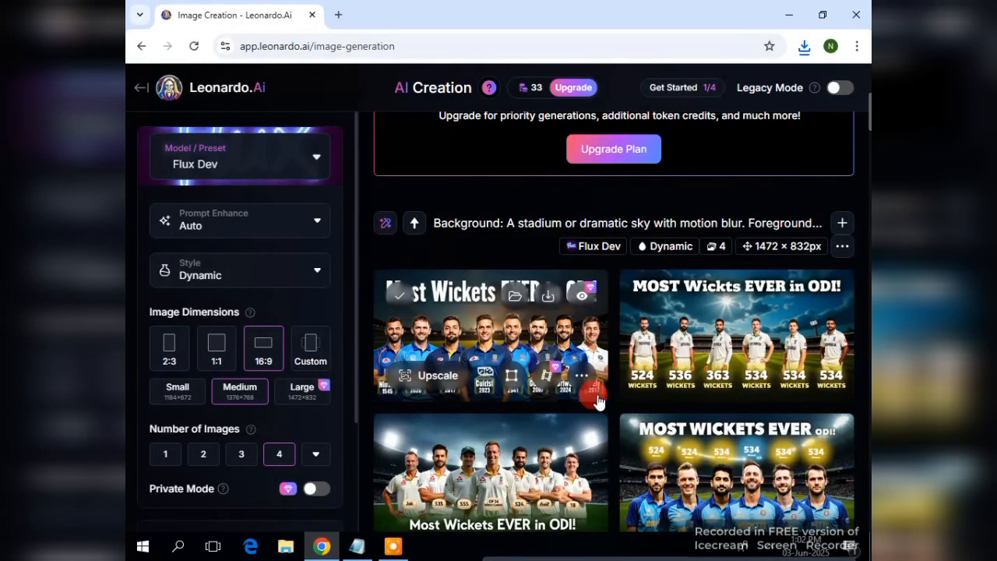